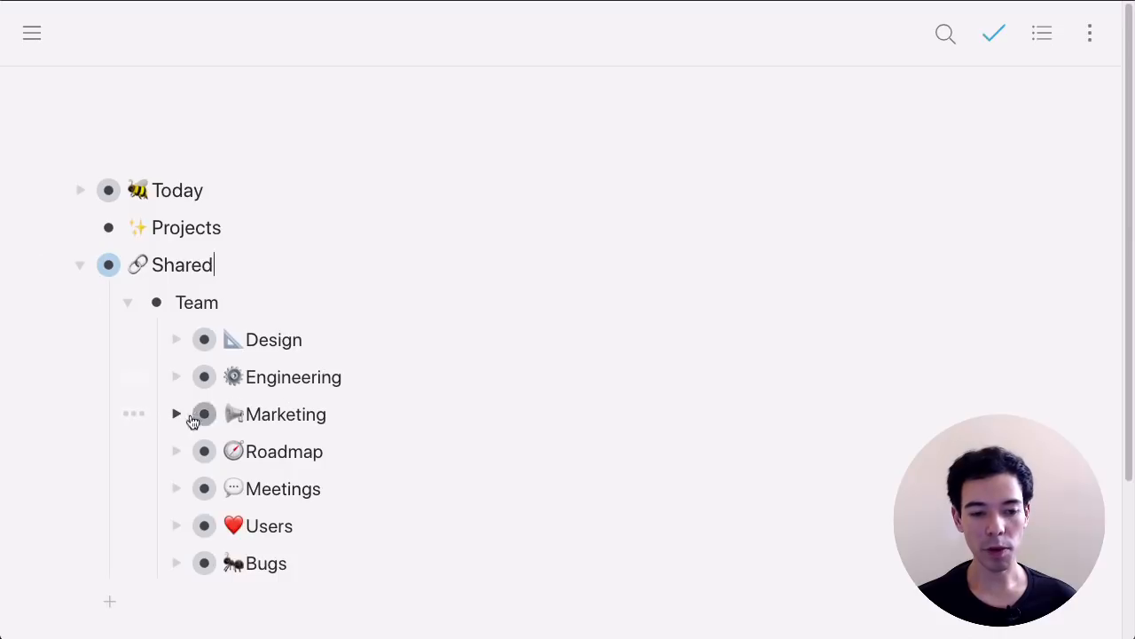
# Step: Expand the Marketing board under Shared > Team and open the contents of its Announce mirrors card in the In Progress column
pyautogui.click(175, 414)
pyautogui.scroll(-2, 858, 245)
pyautogui.scroll(-3, 857, 244)
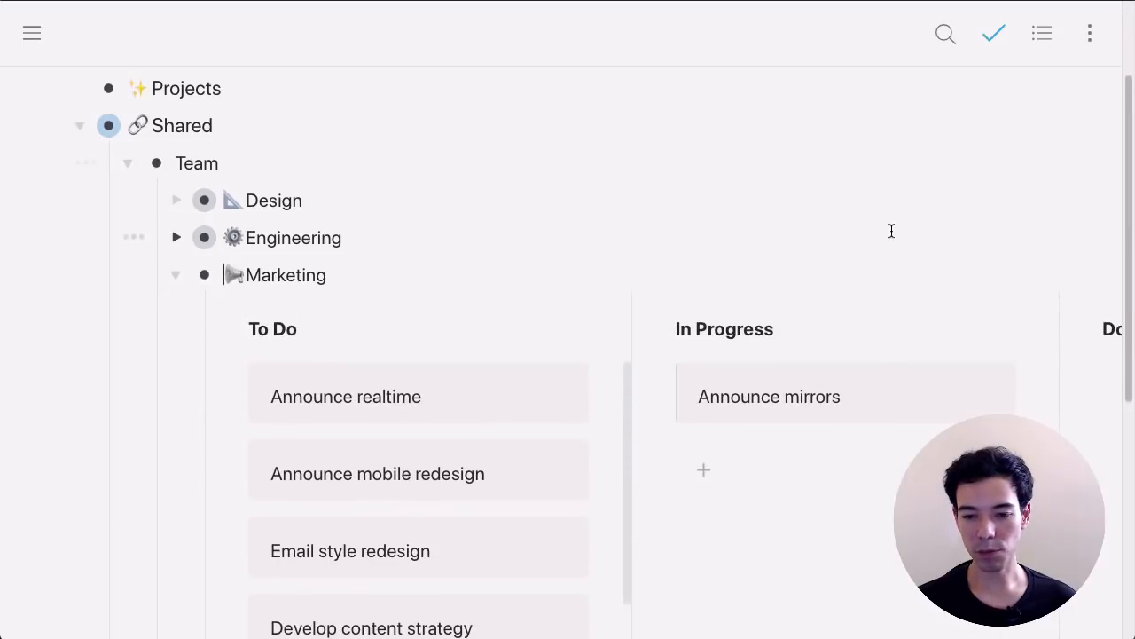
pyautogui.scroll(-1, 920, 216)
pyautogui.scroll(-1, 919, 213)
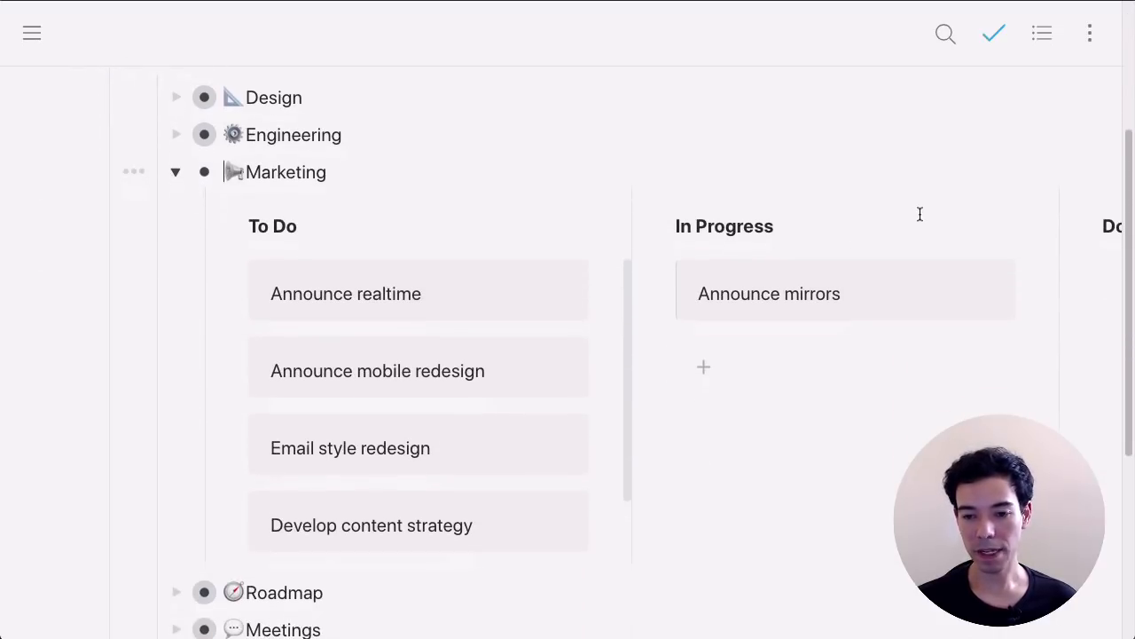
pyautogui.click(648, 285)
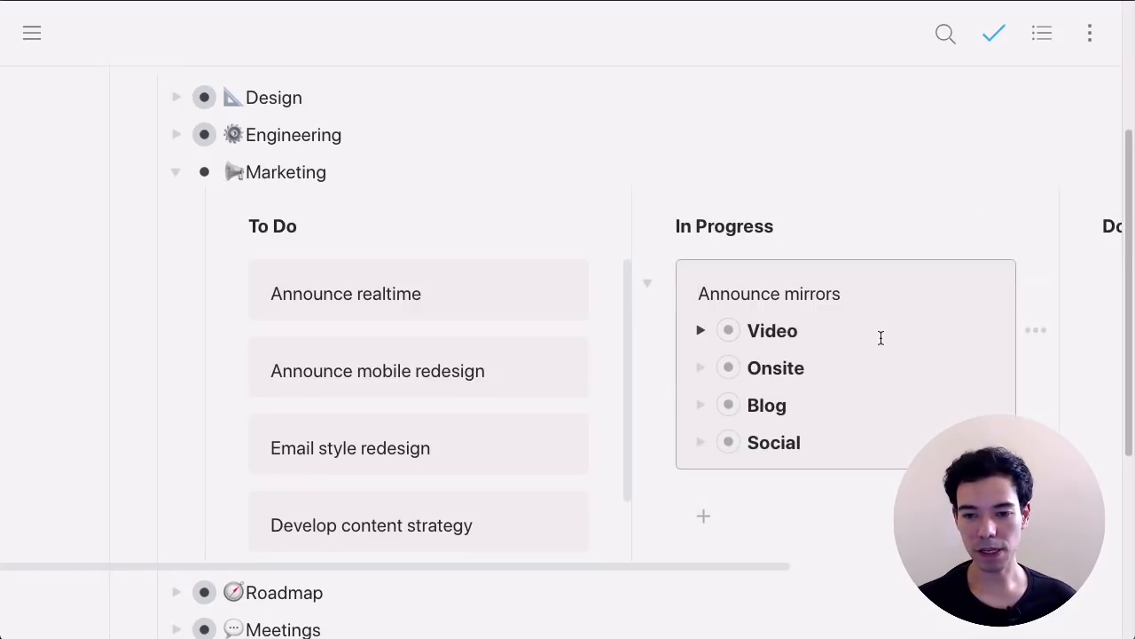
# Step: Add a sub-bullet named Mirrors under Projects
pyautogui.scroll(3, 879, 337)
pyautogui.scroll(2, 950, 346)
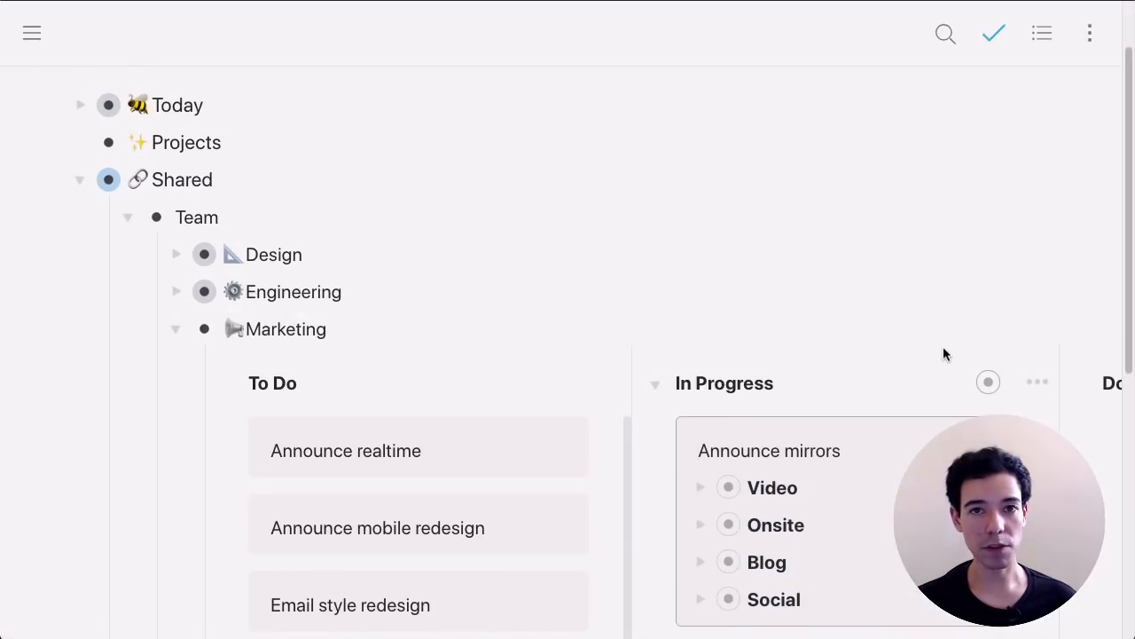
pyautogui.click(227, 144)
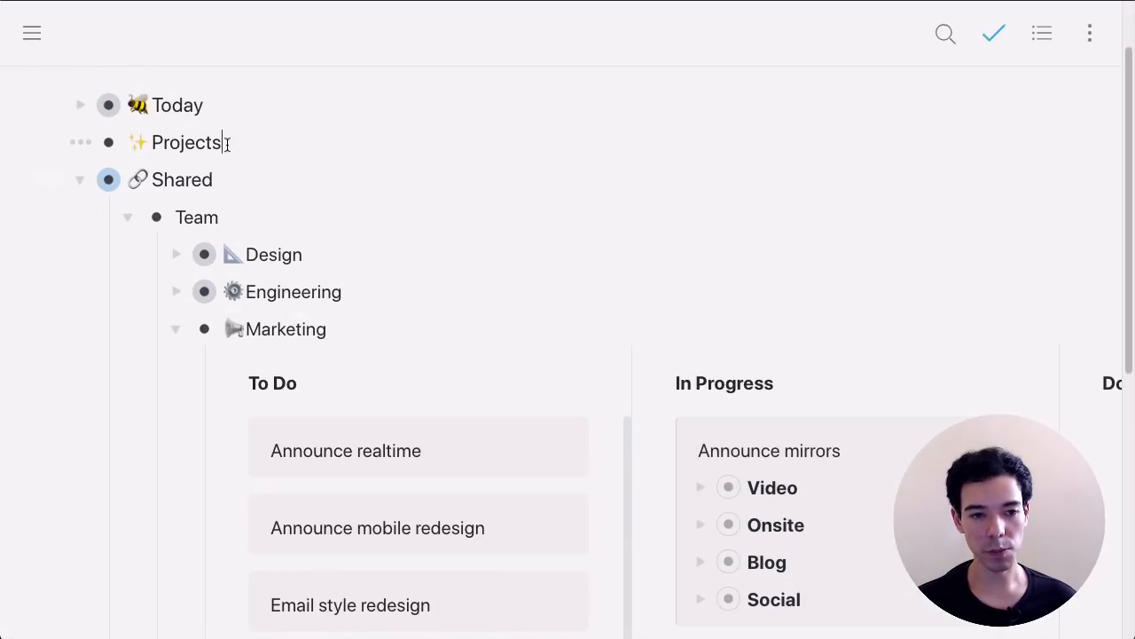
pyautogui.press('Return')
pyautogui.press('Tab')
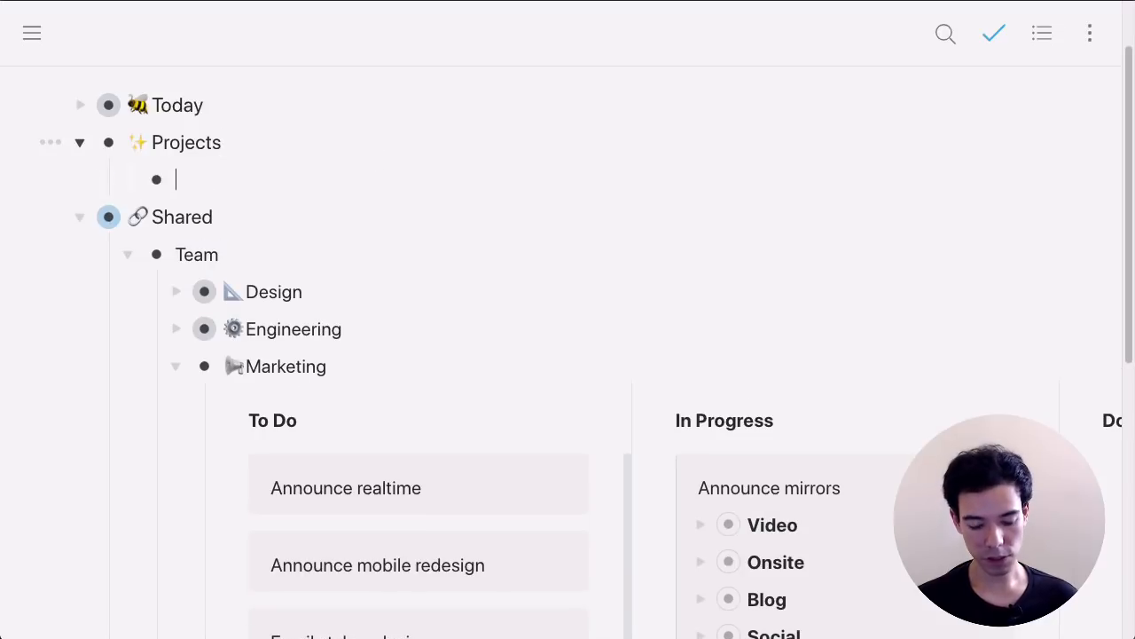
pyautogui.write('Mirrors')
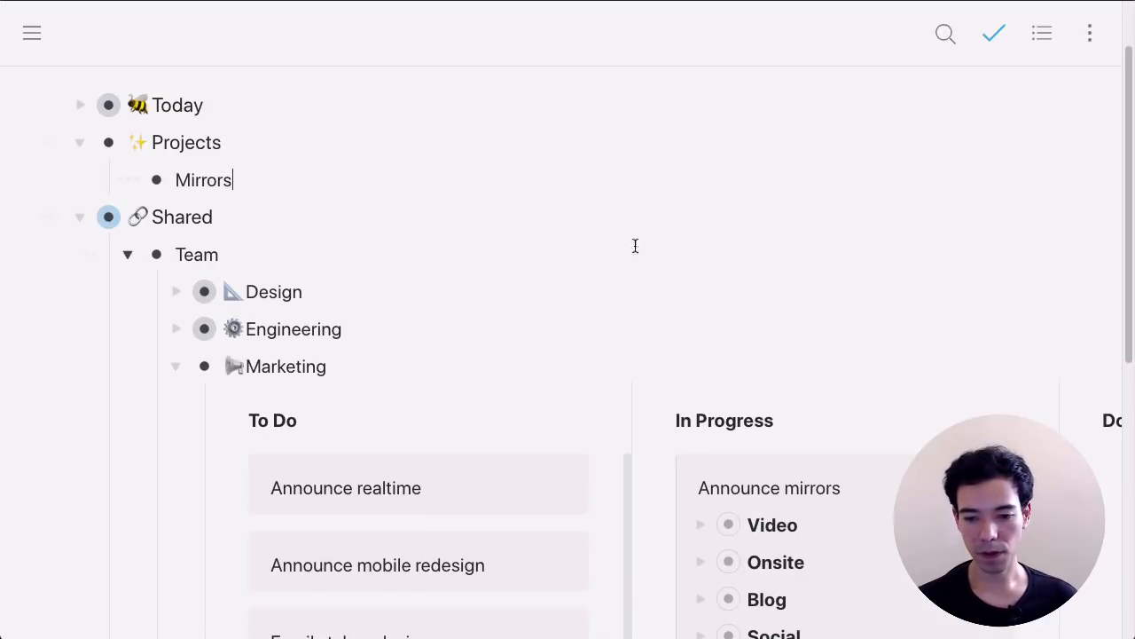
# Step: Mirror the Video and Onsite bullets from the Announce mirrors card into the Mirrors bullet under Projects, and collapse Shared
pyautogui.scroll(-1, 844, 489)
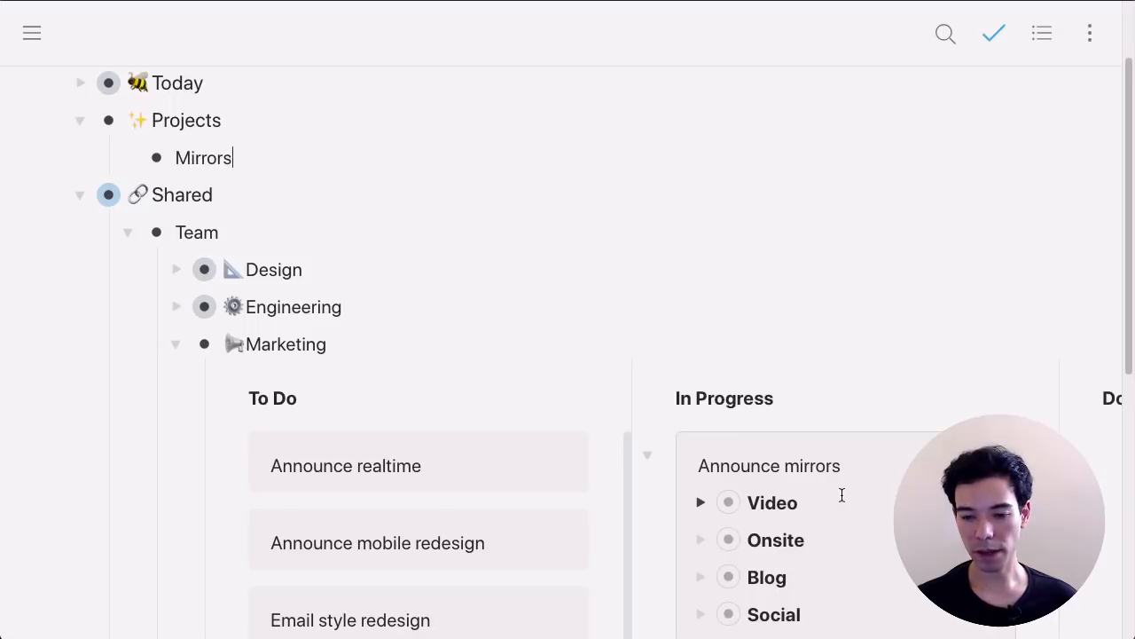
pyautogui.keyDown('super'); pyautogui.click(838, 496); pyautogui.keyUp('super')
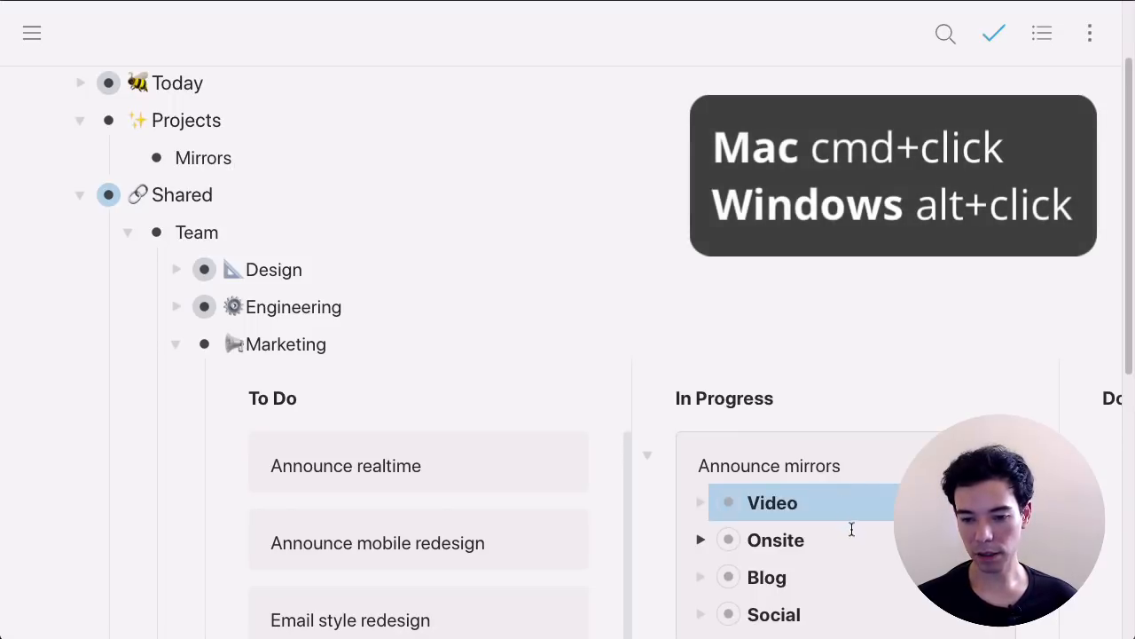
pyautogui.keyDown('super'); pyautogui.click(851, 526); pyautogui.keyUp('super')
pyautogui.moveTo(733, 499); pyautogui.dragTo(226, 183)
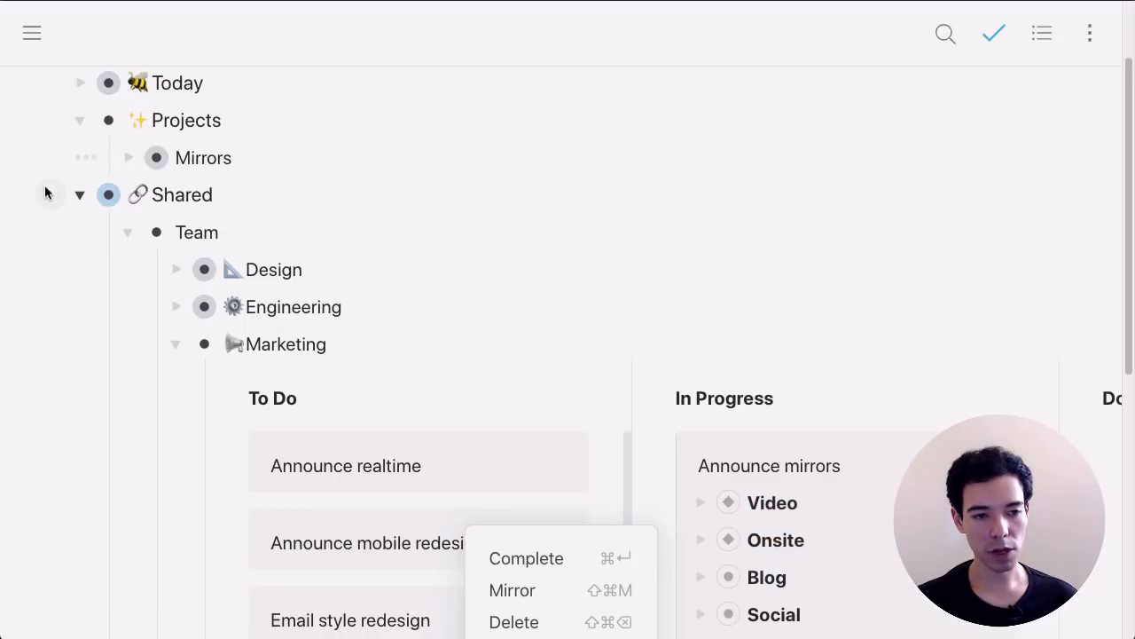
pyautogui.click(78, 195)
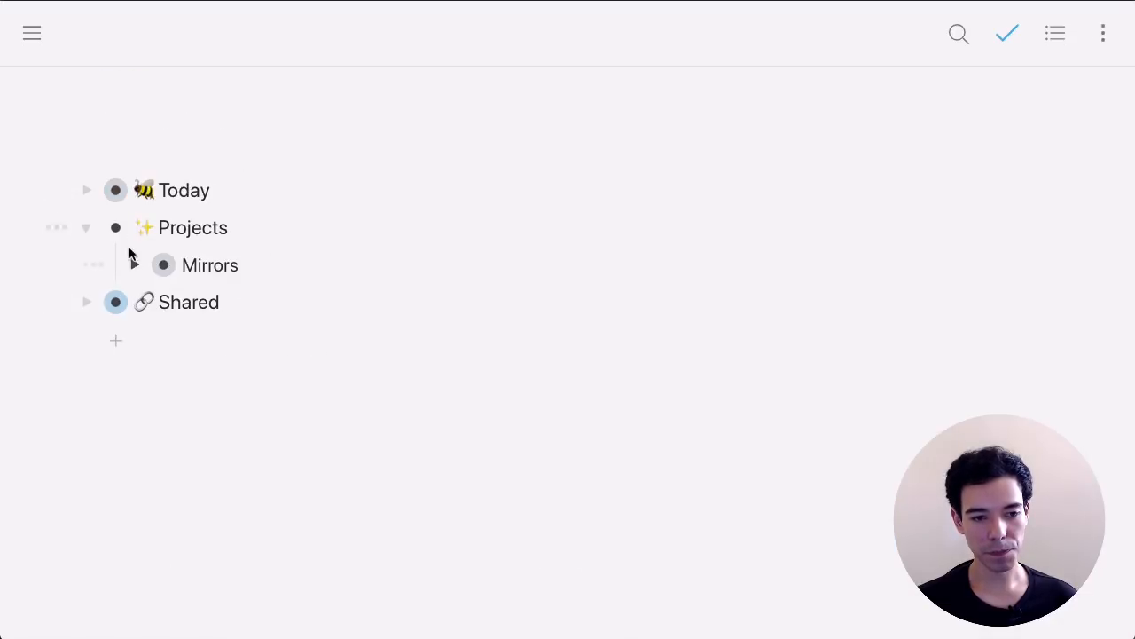
# Step: Expand the Mirrors bullet and append the assignee's @ mention to both the Video and Onsite bullets
pyautogui.click(135, 266)
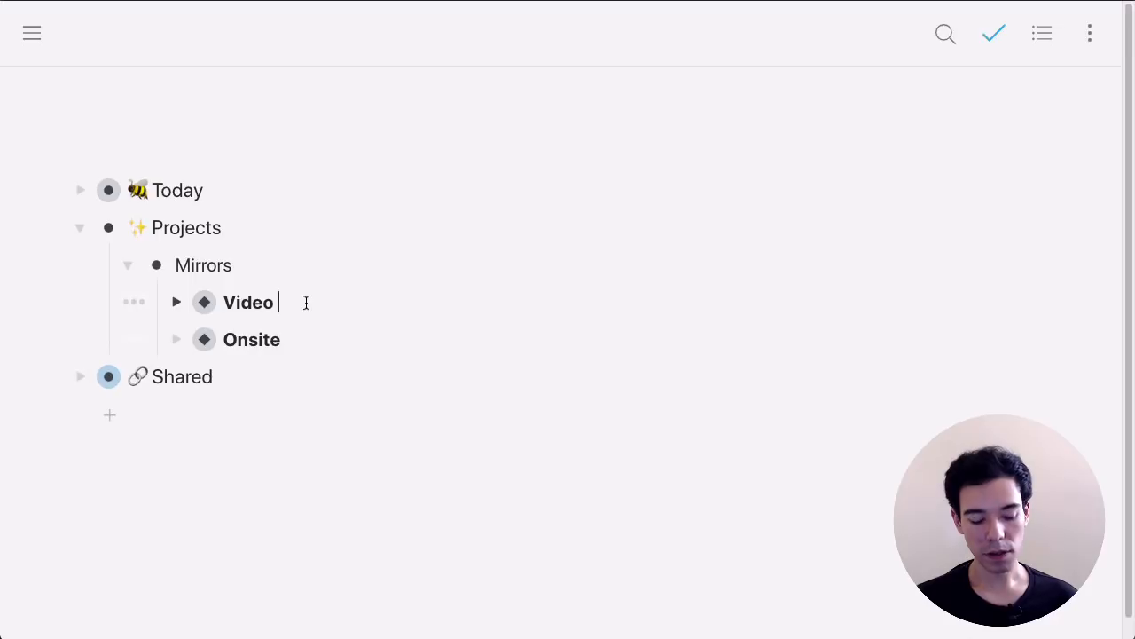
pyautogui.click(306, 303)
pyautogui.write('@Rodolfo')
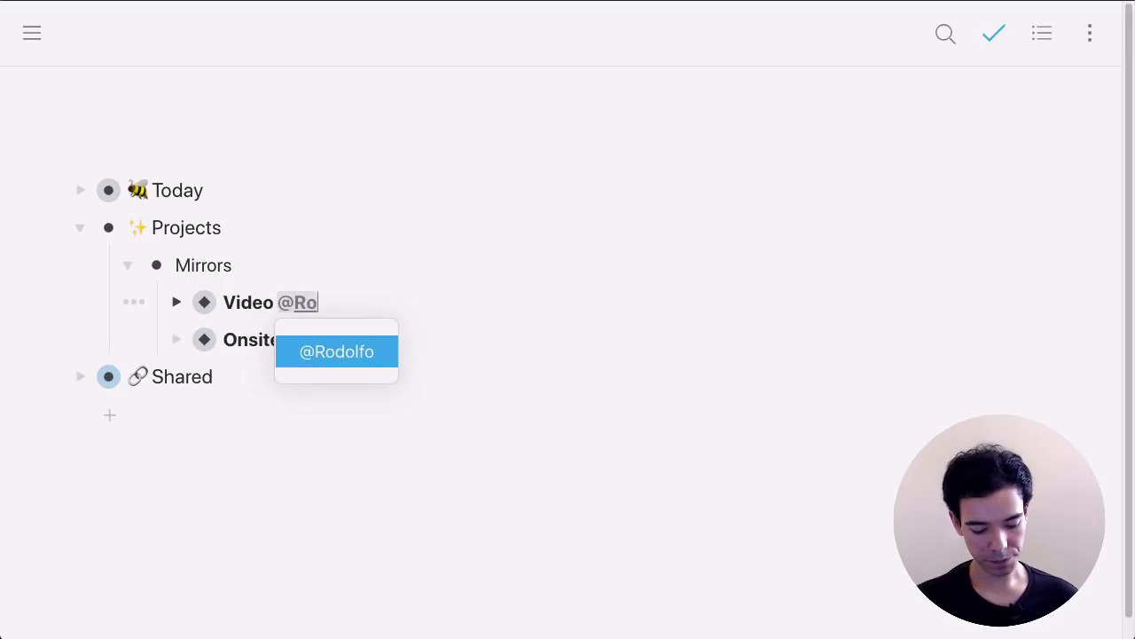
pyautogui.press('Return')
pyautogui.press('Down')
pyautogui.press('End')
pyautogui.write('@')
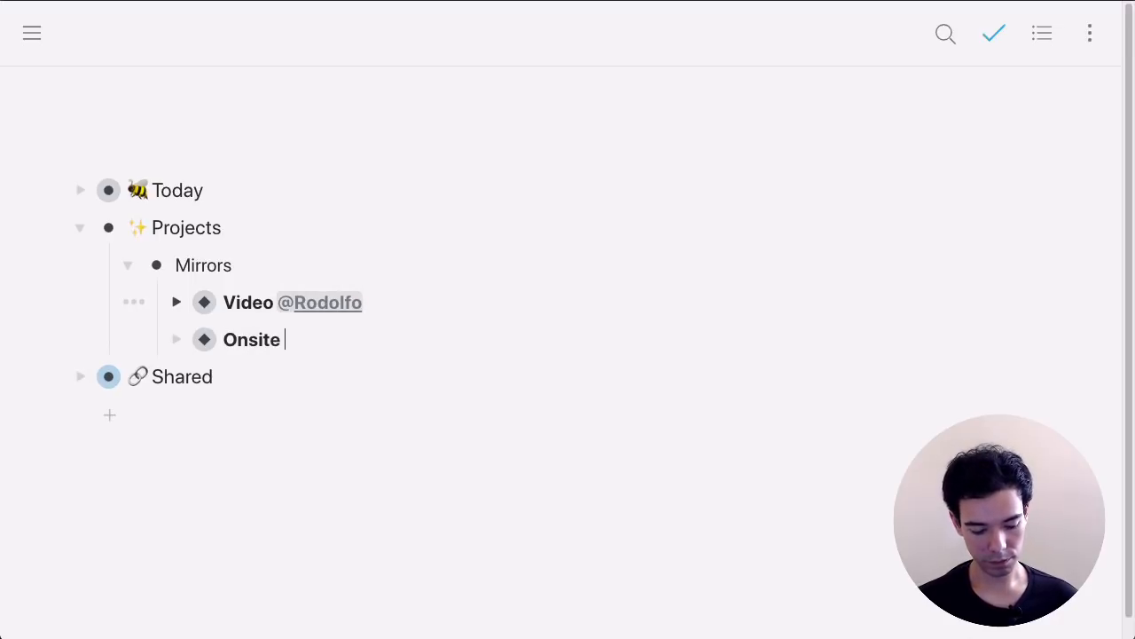
pyautogui.write('Rodol')
pyautogui.press('Return')
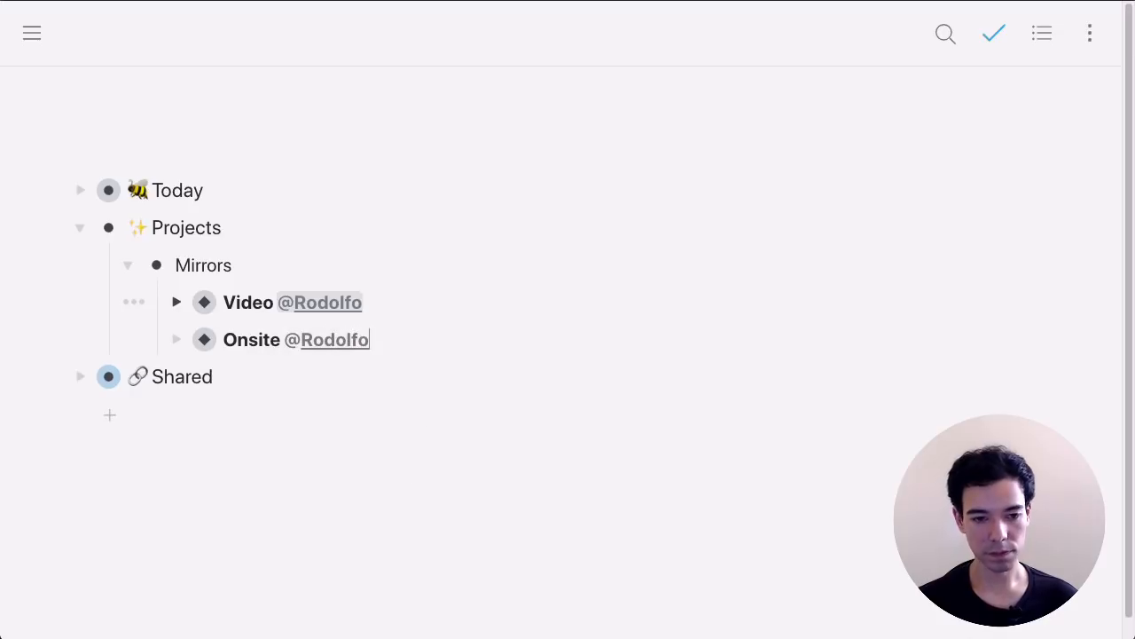
# Step: Mirror the Write script, Record + edit and Get approved tasks from Video into the Today list, and collapse Projects
pyautogui.click(177, 303)
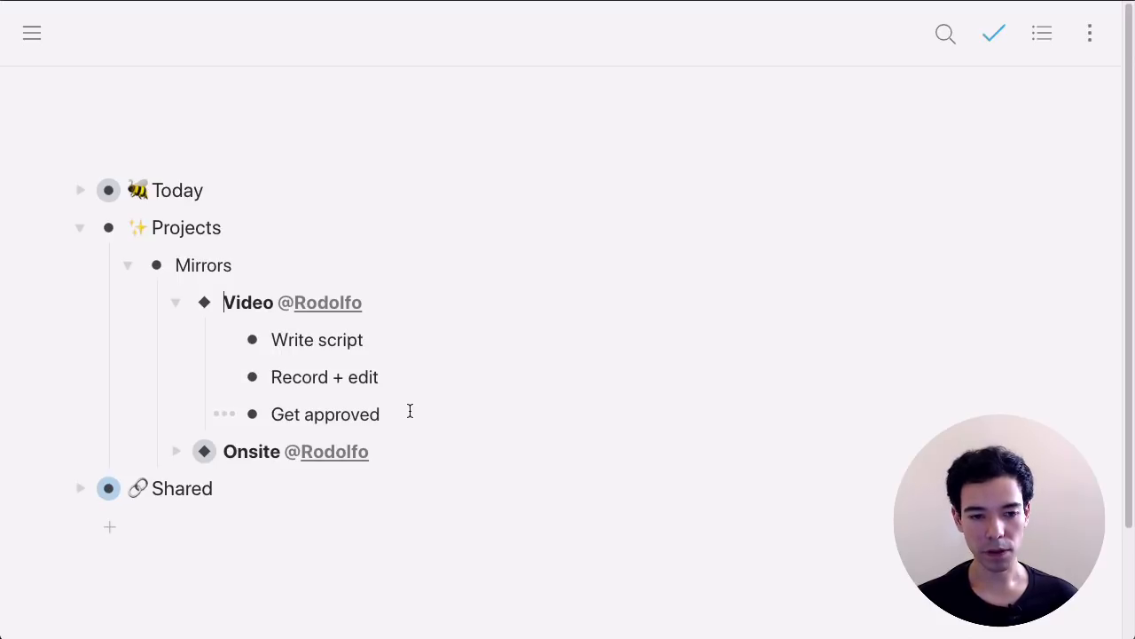
pyautogui.moveTo(395, 415); pyautogui.dragTo(233, 342)
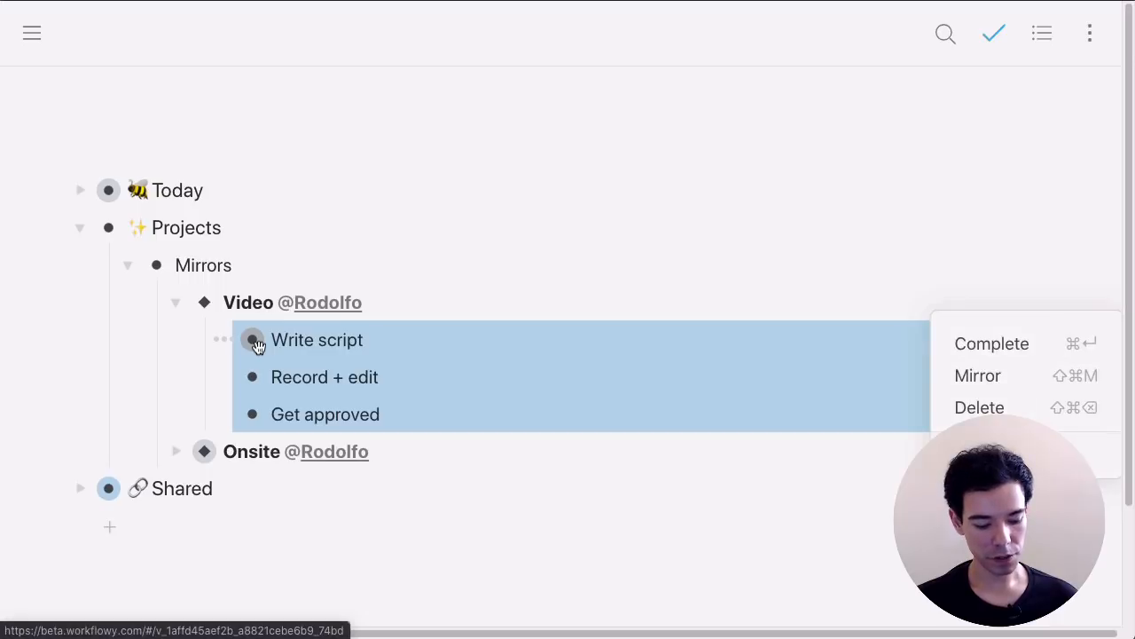
pyautogui.moveTo(254, 341); pyautogui.dragTo(80, 228)
pyautogui.click(79, 228)
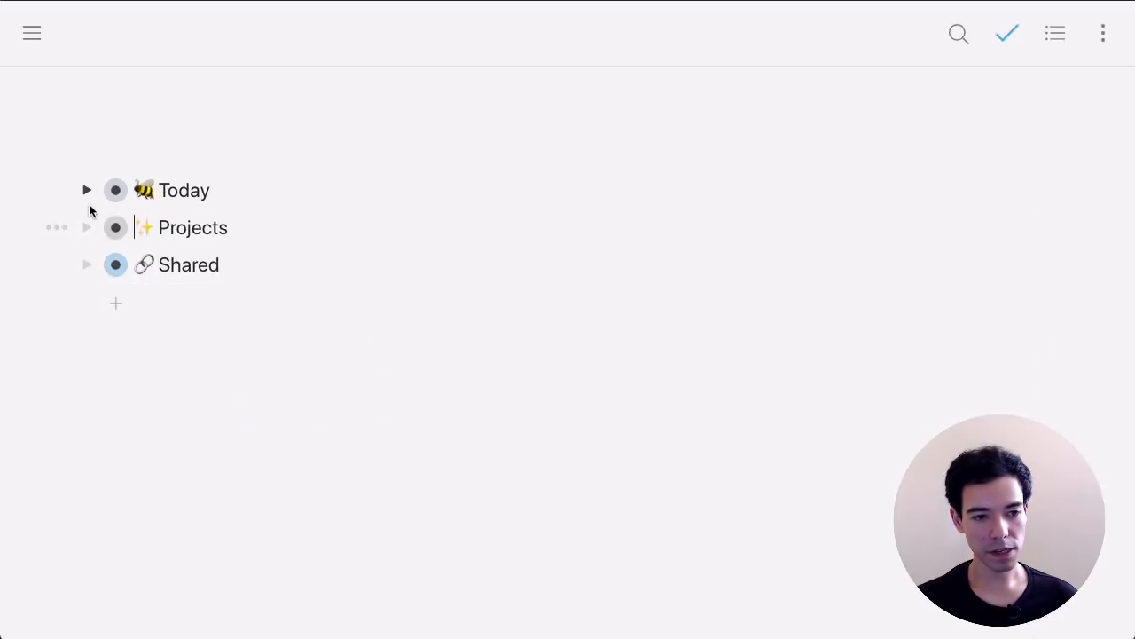
# Step: Add an Intro sub-bullet under Write script in Today with a nested paragraph beginning "Mirrors give you a powerful and completely new way to organize your information."
pyautogui.click(87, 192)
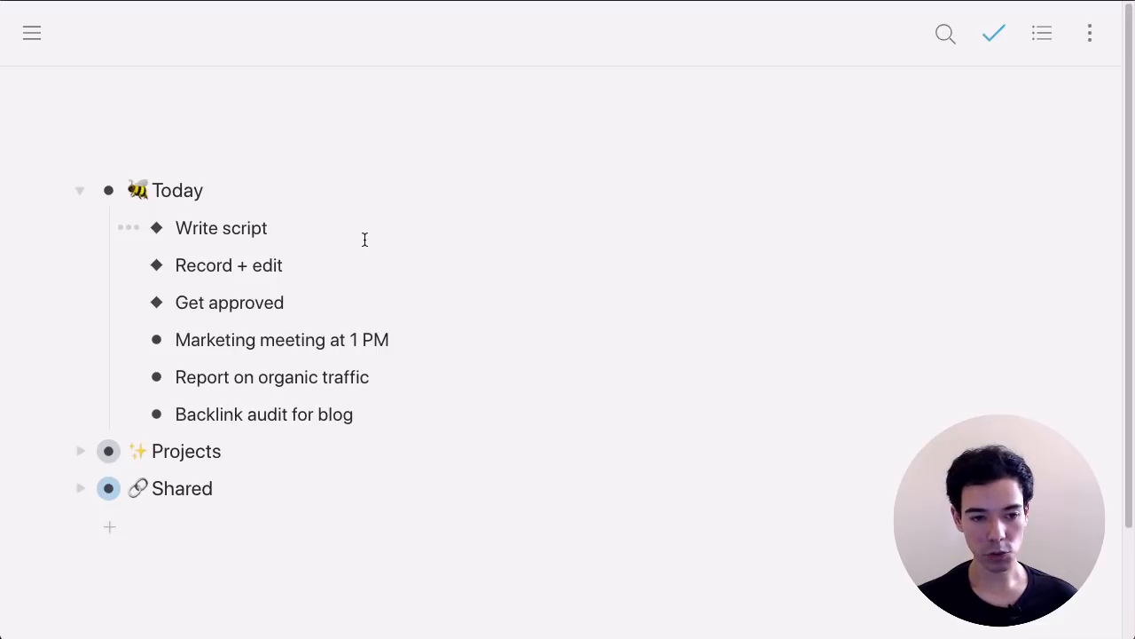
pyautogui.press('Return')
pyautogui.press('Tab')
pyautogui.write('Intro')
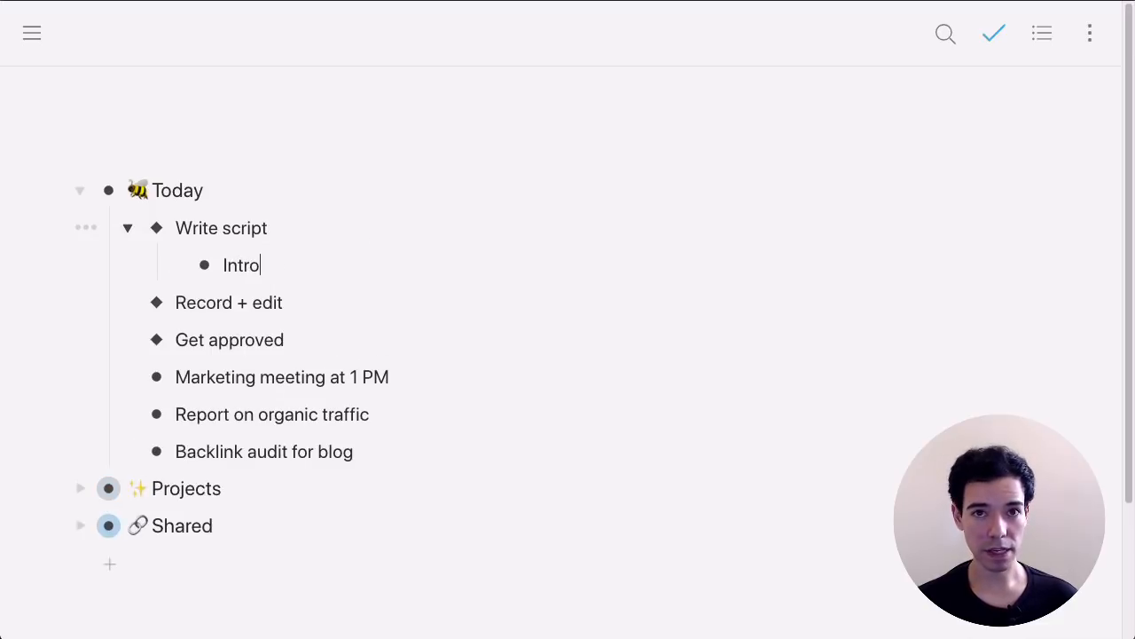
pyautogui.press('Return')
pyautogui.press('Tab')
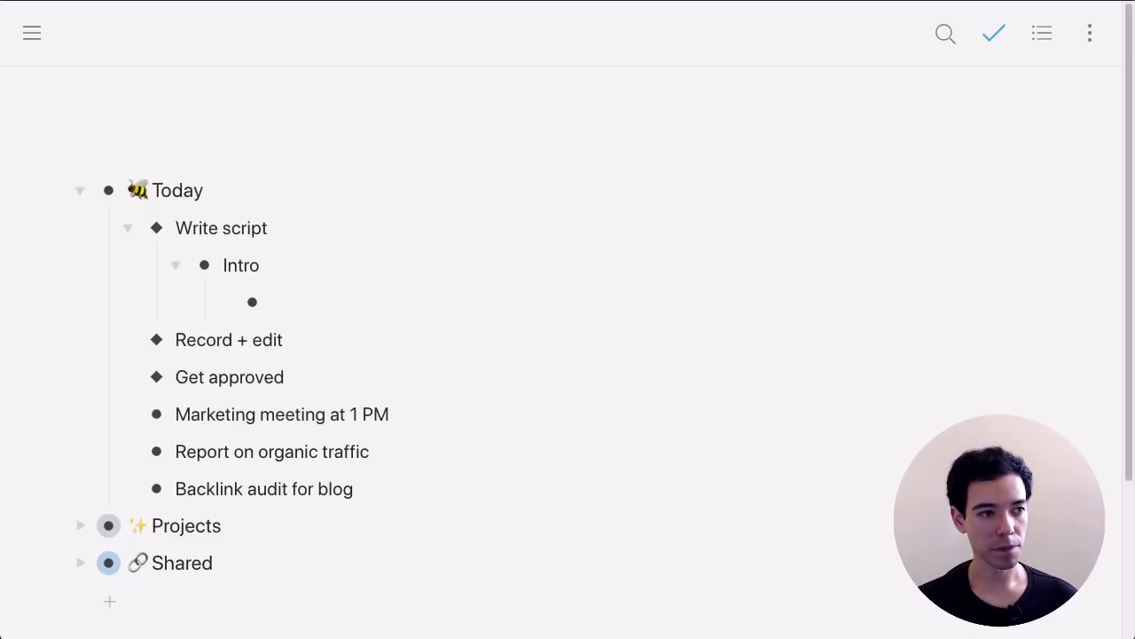
pyautogui.write('Mirrors give you a powerful and completely new way to organize your information. Now - any bullet you want can exist in multiple places at the same time and will always be up to date. No matter how you use workflowy right now, mirrors will give your workflow a massive upgrade. Let me show you how to do that right now...')
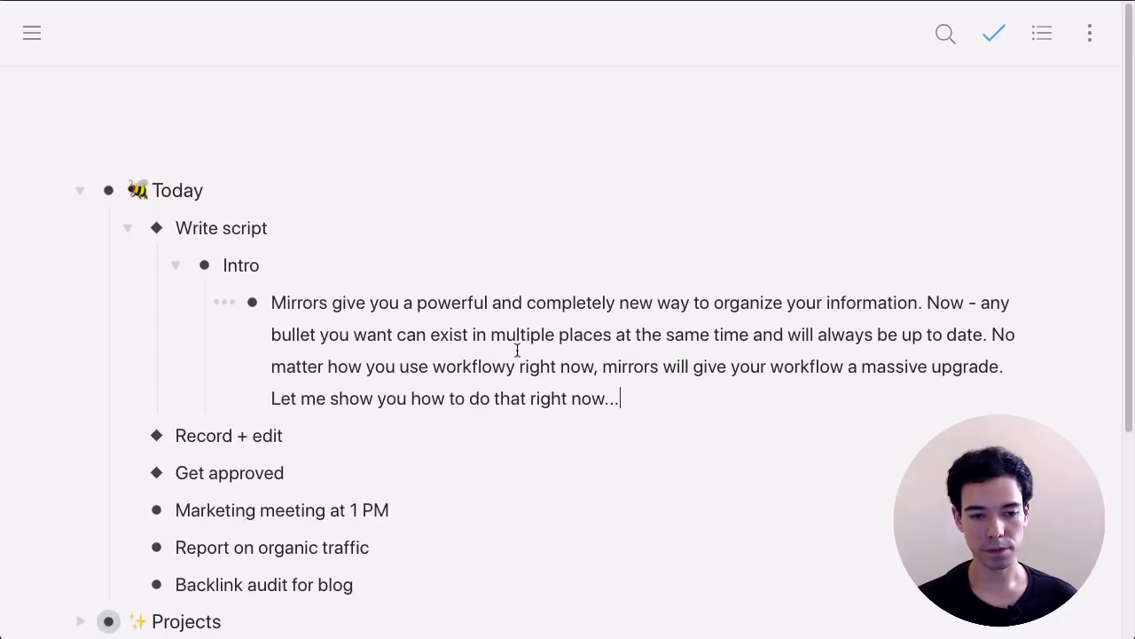
# Step: Append the reviewer's @ mention and "please review this" to the Intro bullet, and collapse it
pyautogui.click(398, 270)
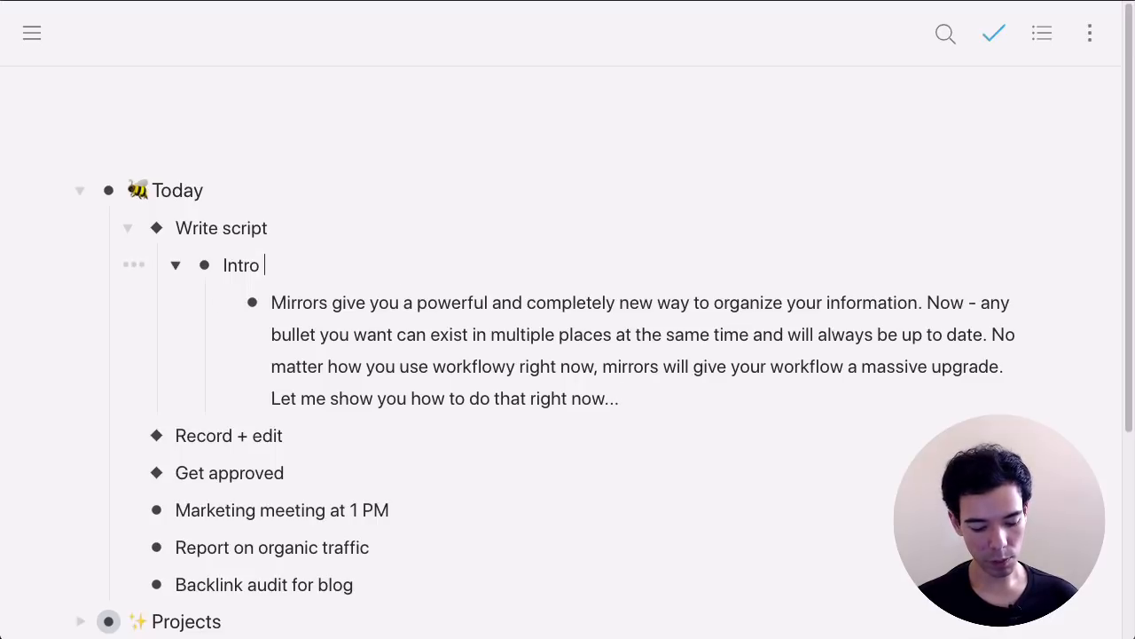
pyautogui.write('@j')
pyautogui.press('Return')
pyautogui.write('please r')
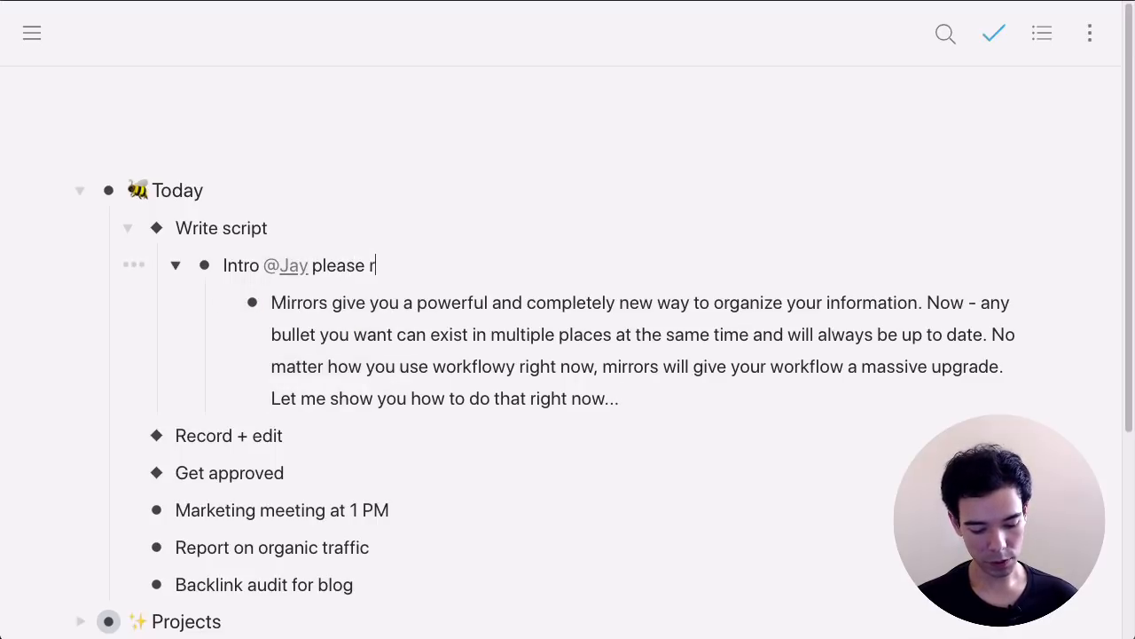
pyautogui.write('eview this')
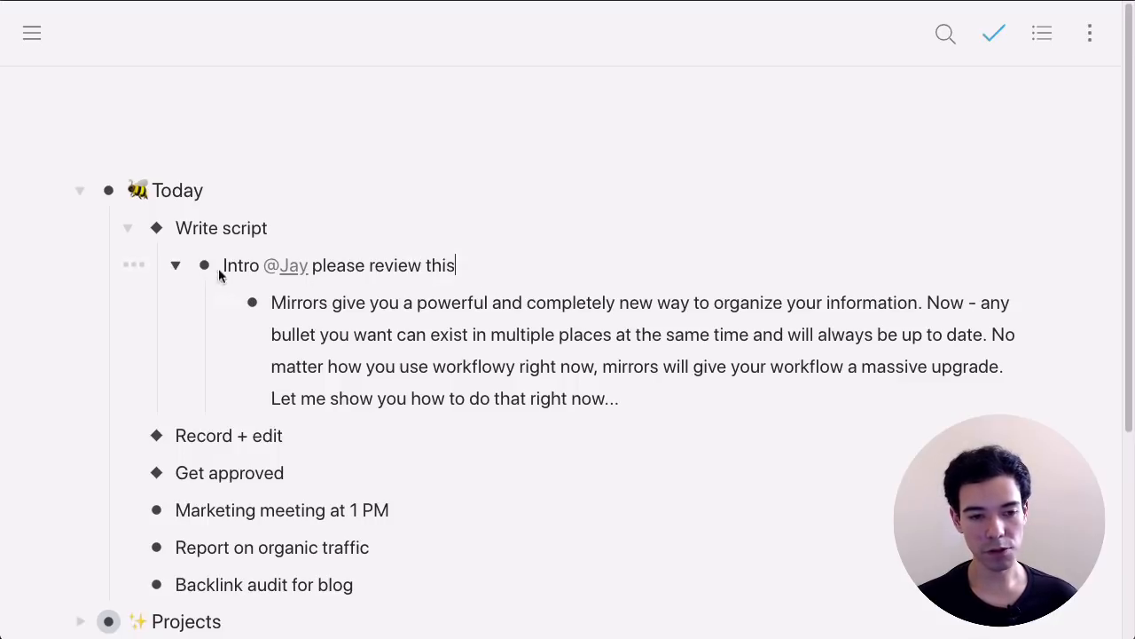
pyautogui.click(174, 266)
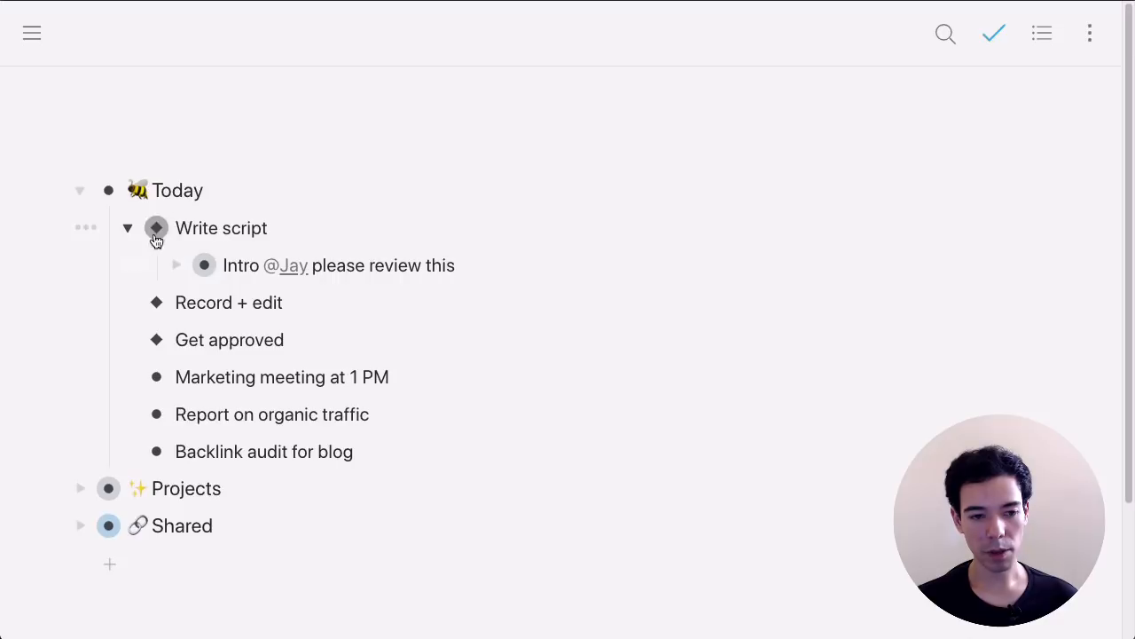
# Step: Collapse the Write script task in Today and put the tag #done in front of its name
pyautogui.click(129, 228)
pyautogui.click(177, 228)
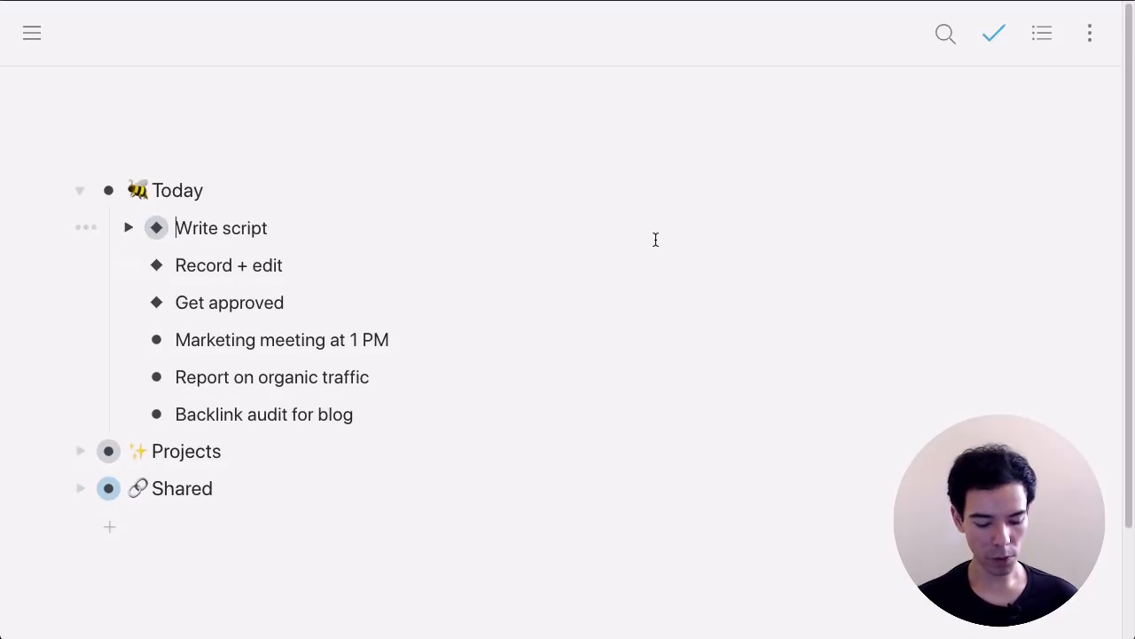
pyautogui.write('#done')
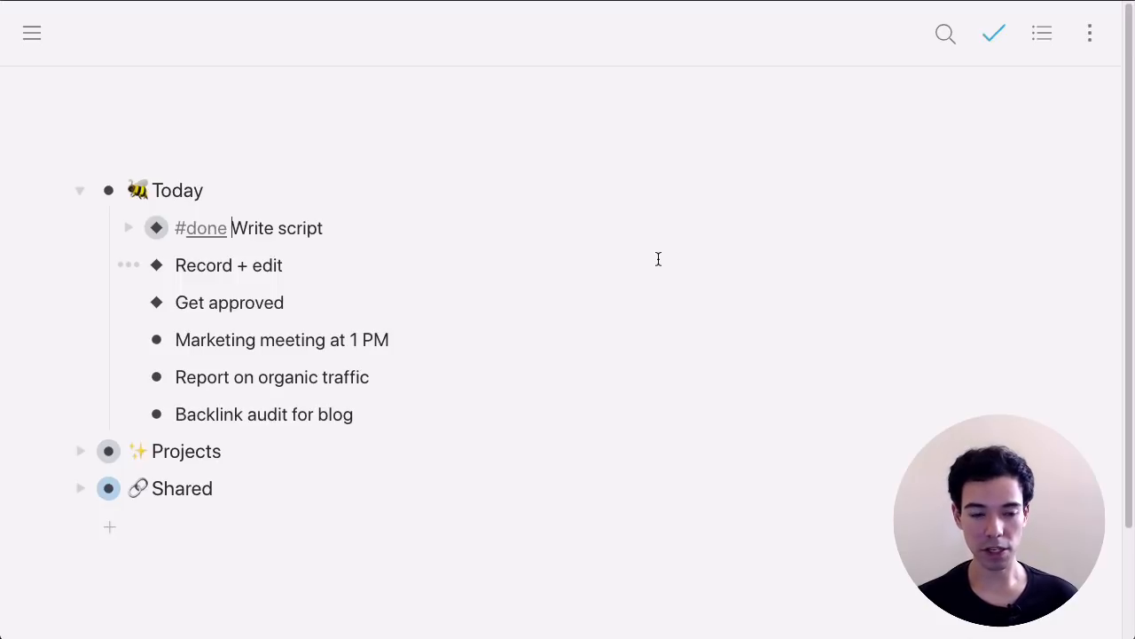
# Step: Check the mirrored Write script task under Projects > Mirrors > Video, expanding it down to the Intro paragraph
pyautogui.click(80, 191)
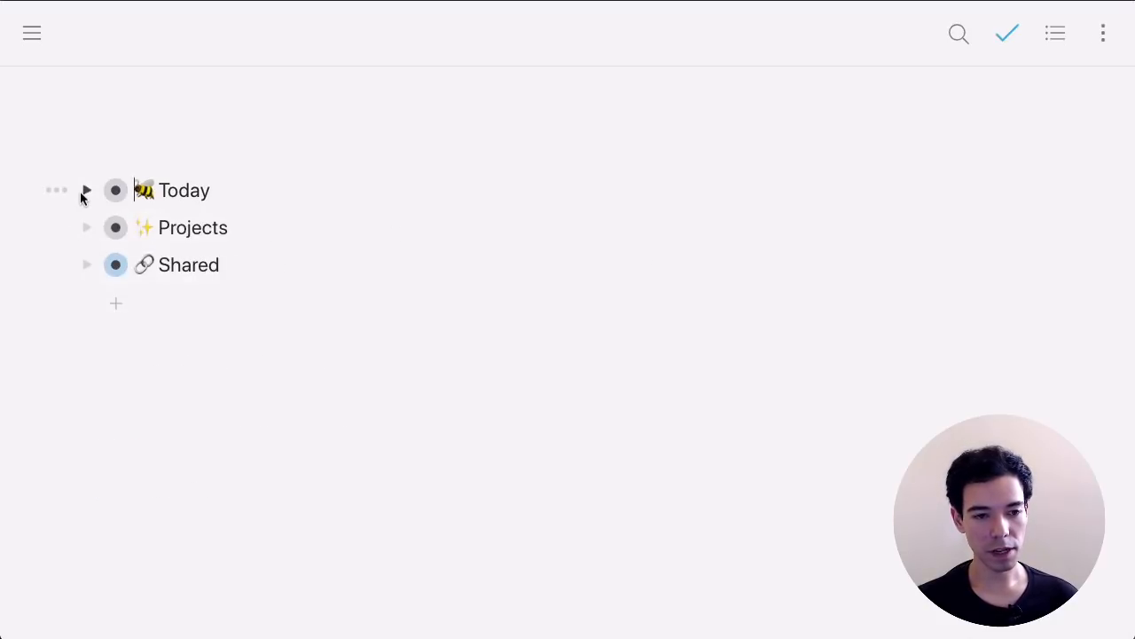
pyautogui.click(85, 230)
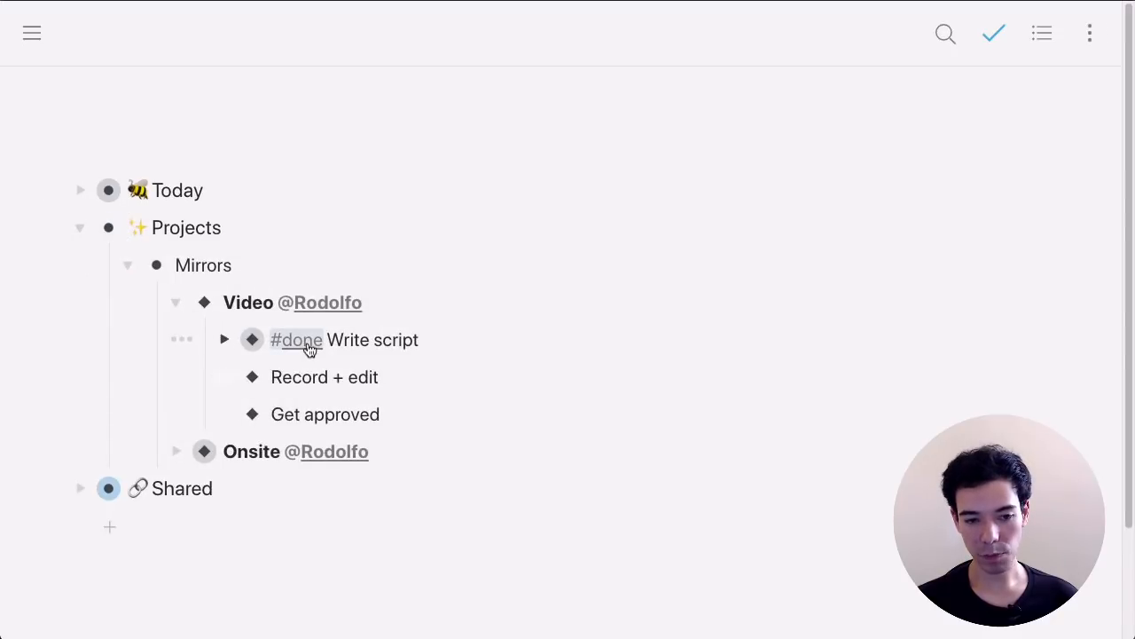
pyautogui.click(224, 339)
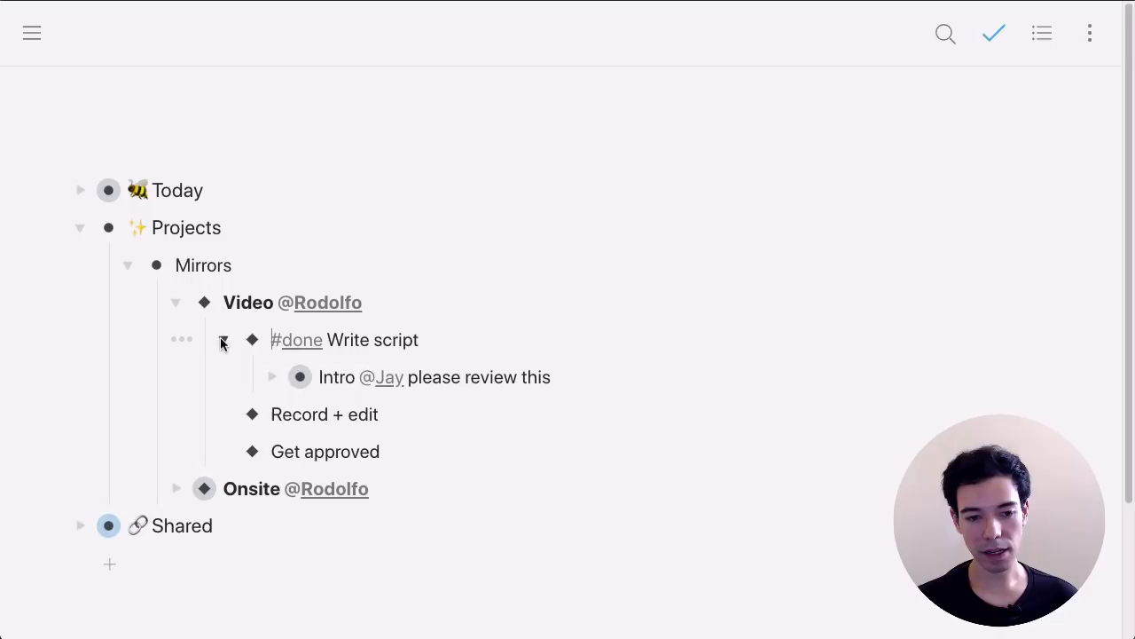
pyautogui.click(272, 377)
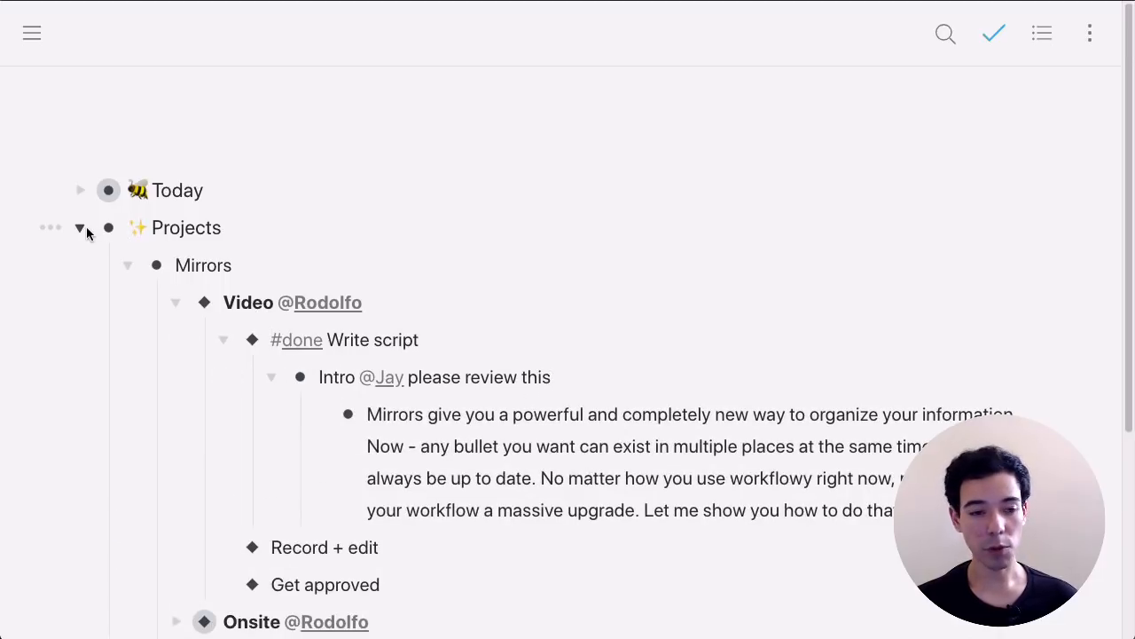
# Step: Check the Video bullet in the Announce mirrors card of the shared Marketing board by expanding its tasks
pyautogui.click(79, 229)
pyautogui.click(86, 263)
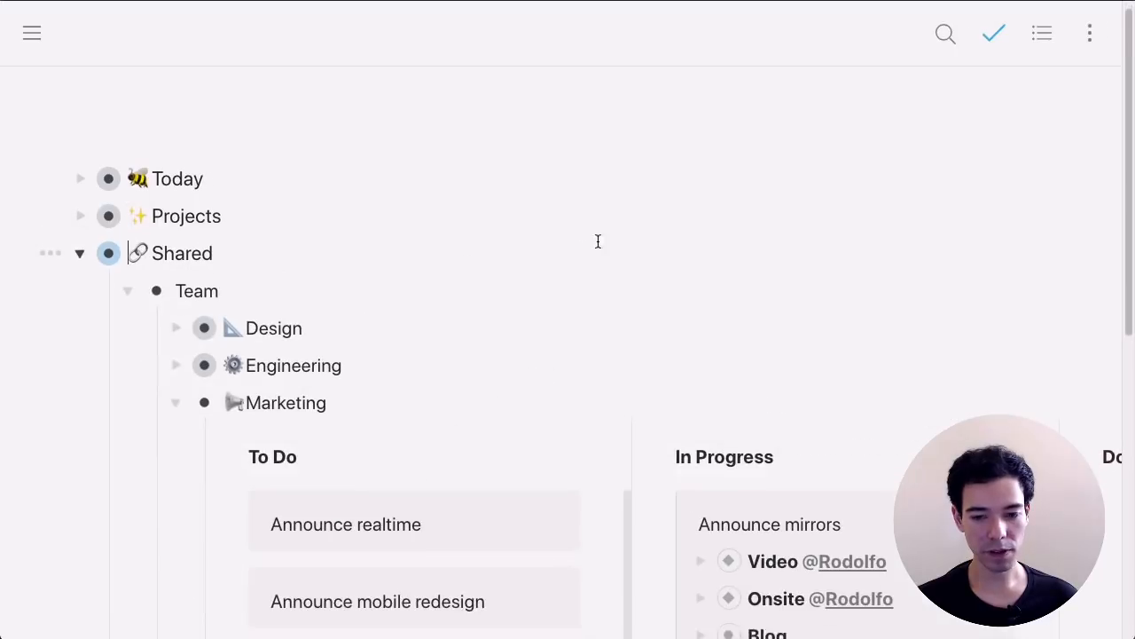
pyautogui.scroll(-2, 650, 242)
pyautogui.scroll(-1, 650, 242)
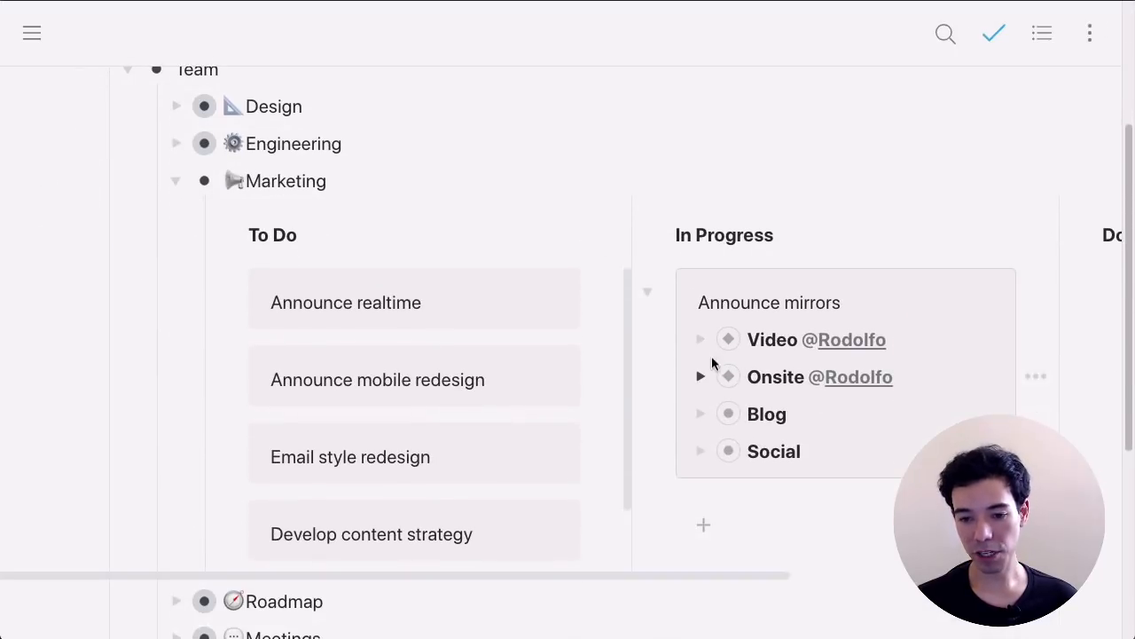
pyautogui.click(700, 343)
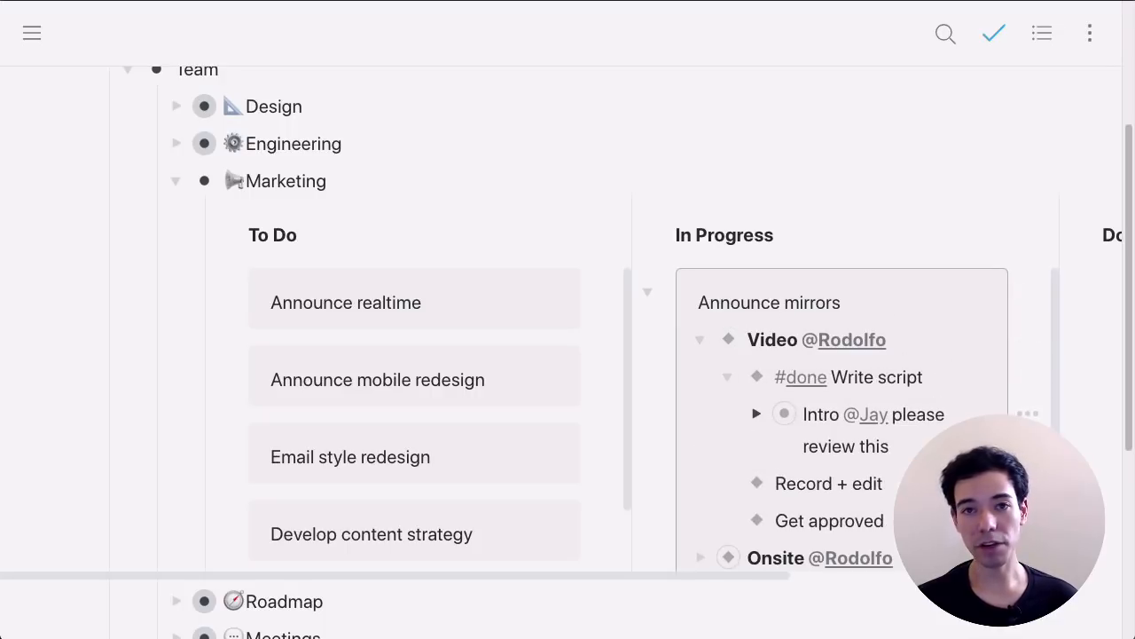
pyautogui.click(894, 446)
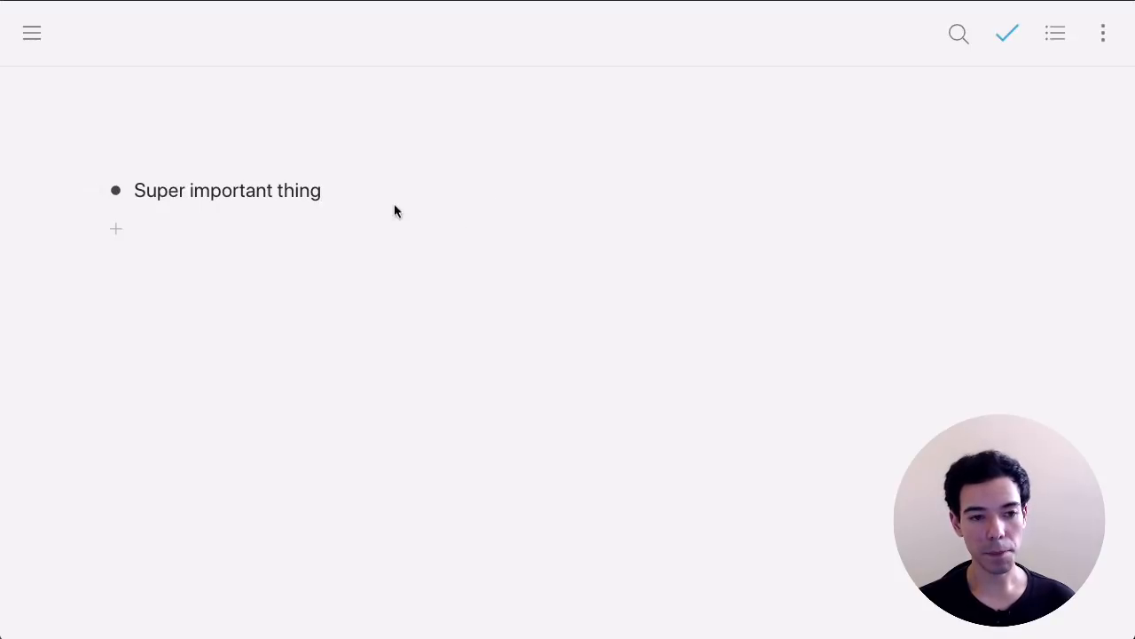
# Step: Copy the "Super important thing" bullet as a mirror and paste it into a new bullet directly below
pyautogui.click(348, 193)
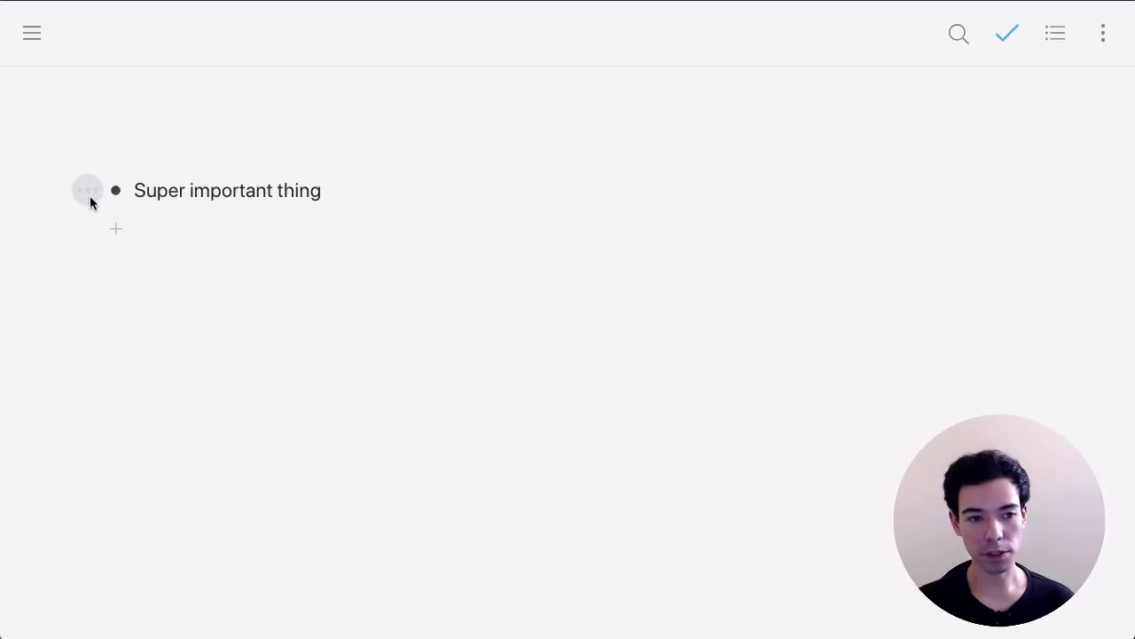
pyautogui.click(89, 199)
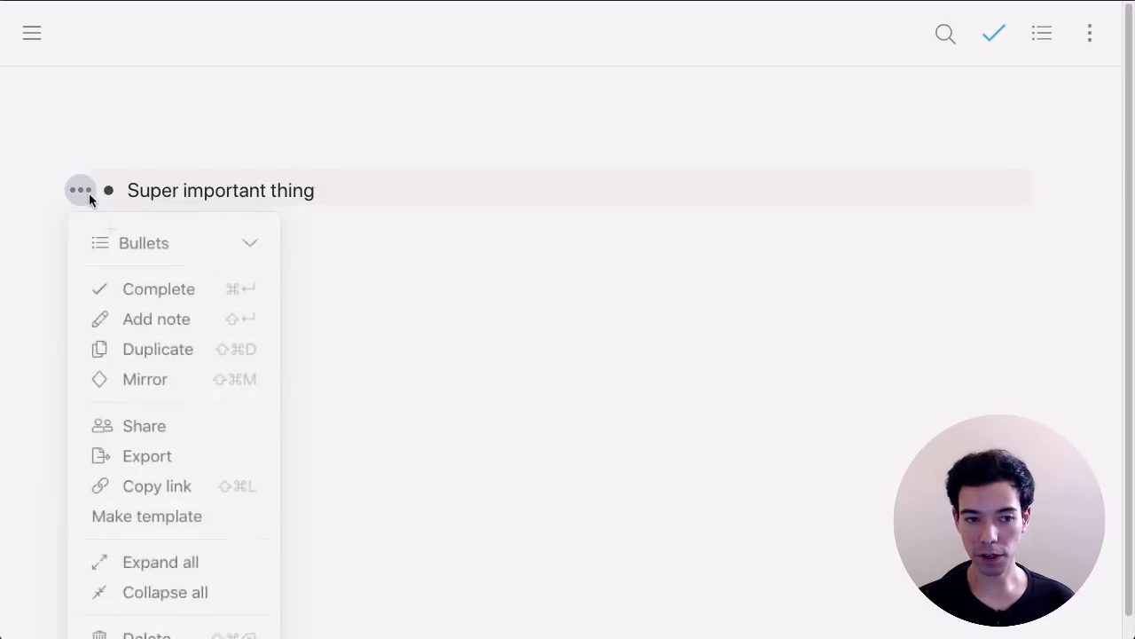
pyautogui.click(179, 394)
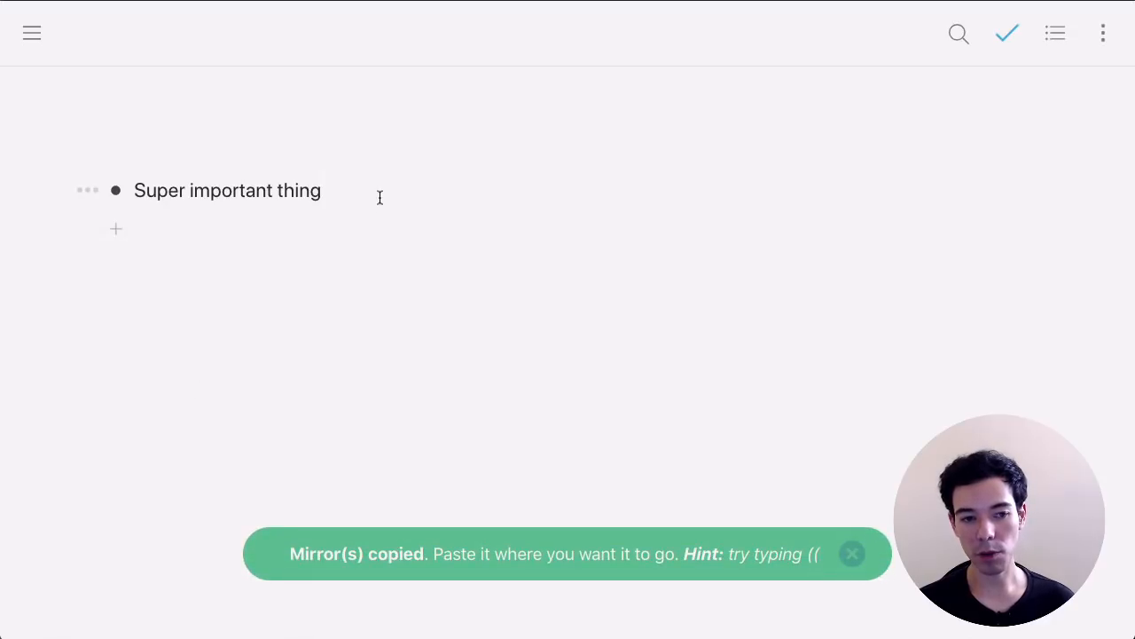
pyautogui.press('Return')
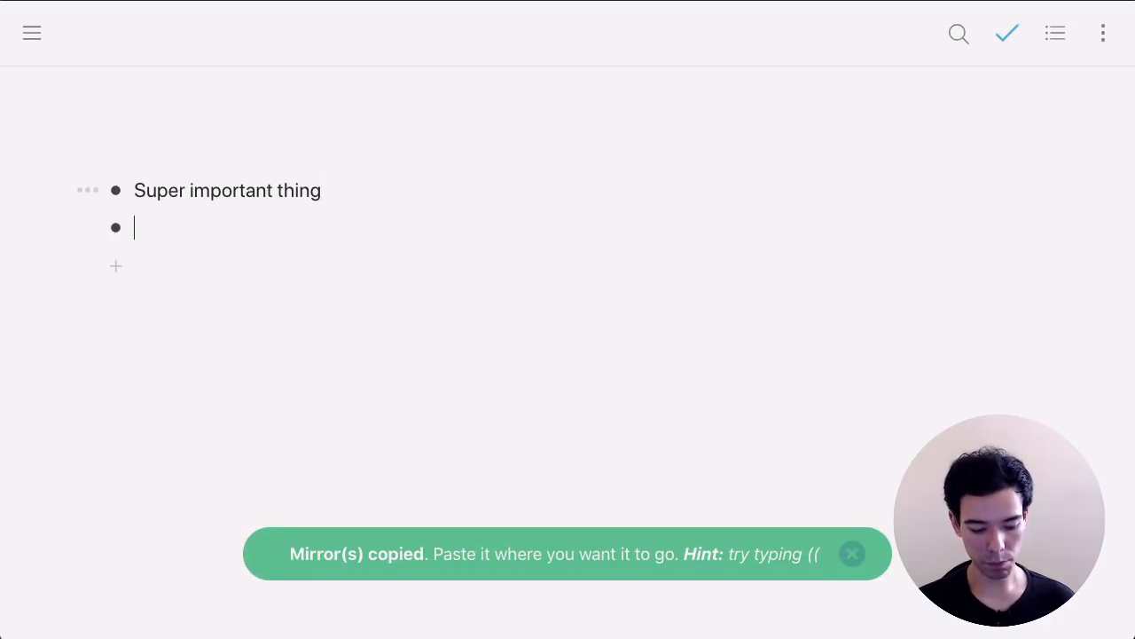
pyautogui.hotkey('ctrl', 'v')
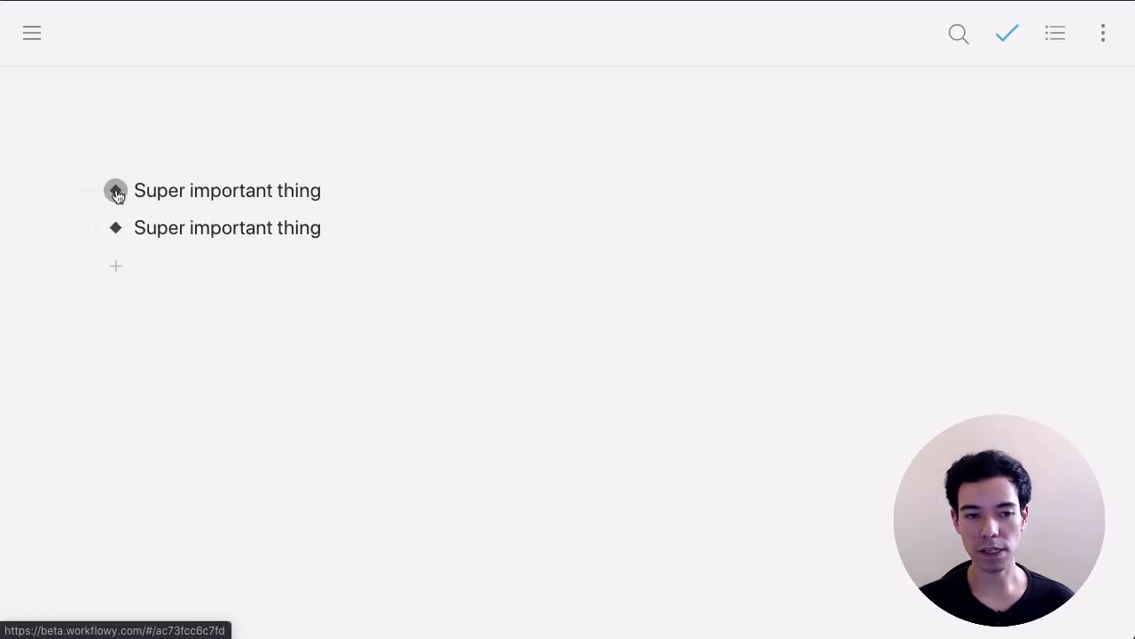
# Step: Delete the mirrored copy below the original "Super important thing" bullet
pyautogui.tripleClick(392, 234)
pyautogui.press('BackSpace')
pyautogui.press('BackSpace')
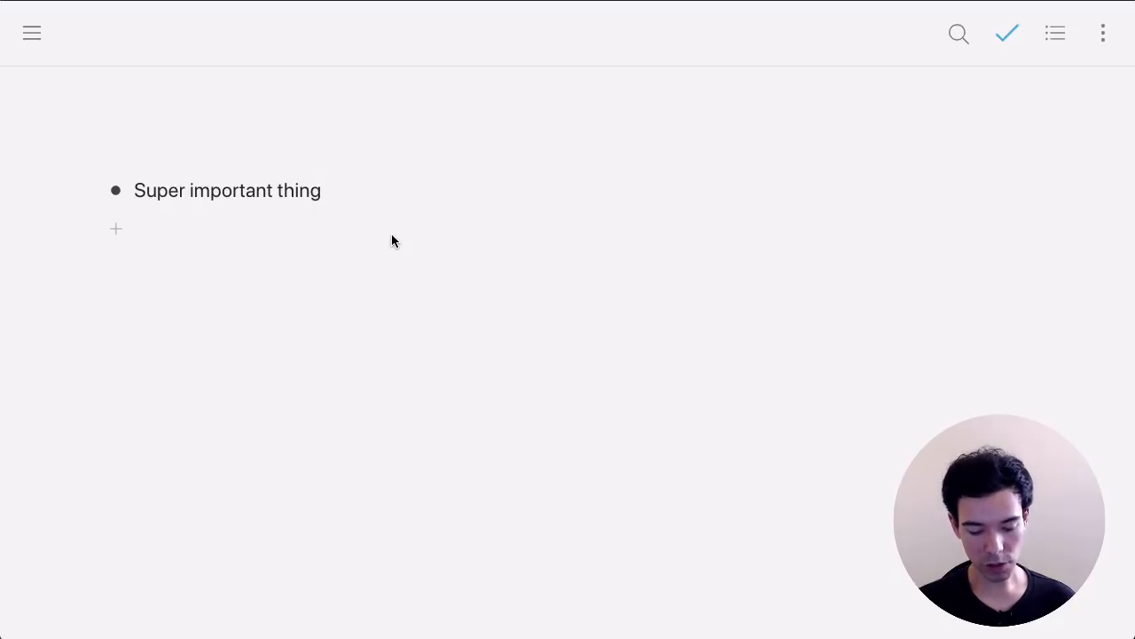
# Step: Mirror "Super important thing" into a new bullet below it once more, and delete that copy again
pyautogui.press('super+shift+c')
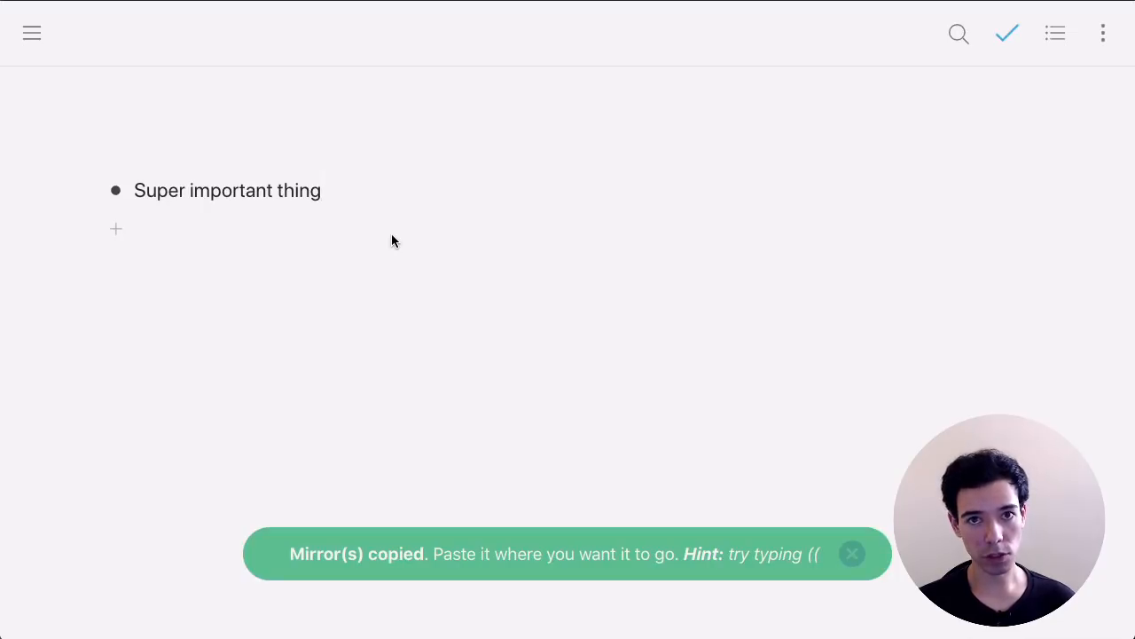
pyautogui.press('Return')
pyautogui.press('super+v')
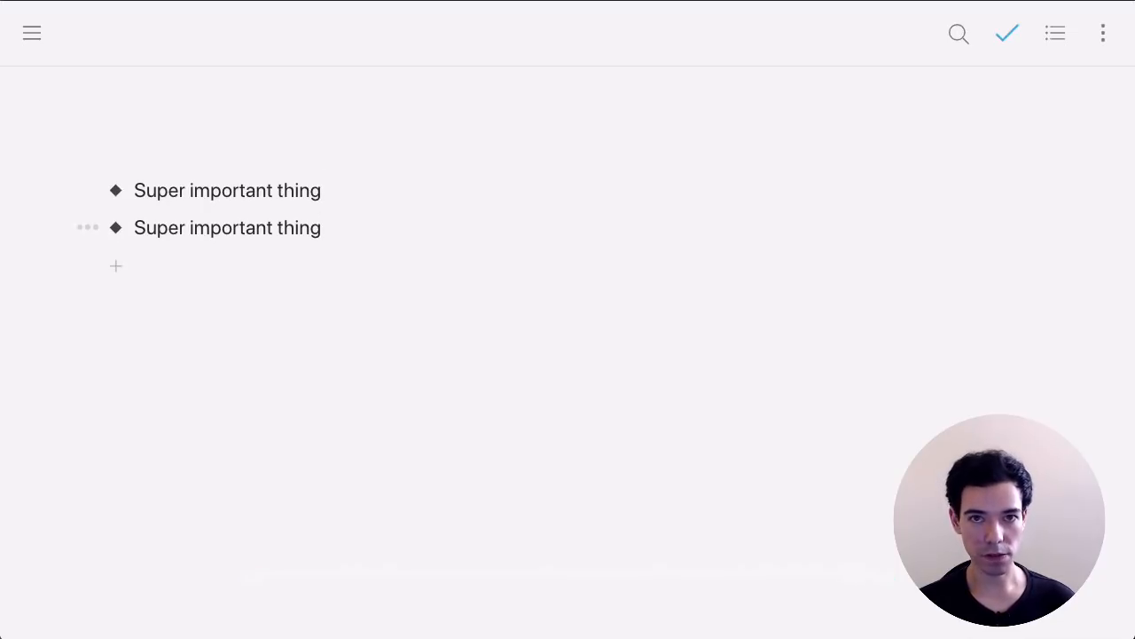
pyautogui.press('super+a')
pyautogui.press('BackSpace')
pyautogui.press('BackSpace')
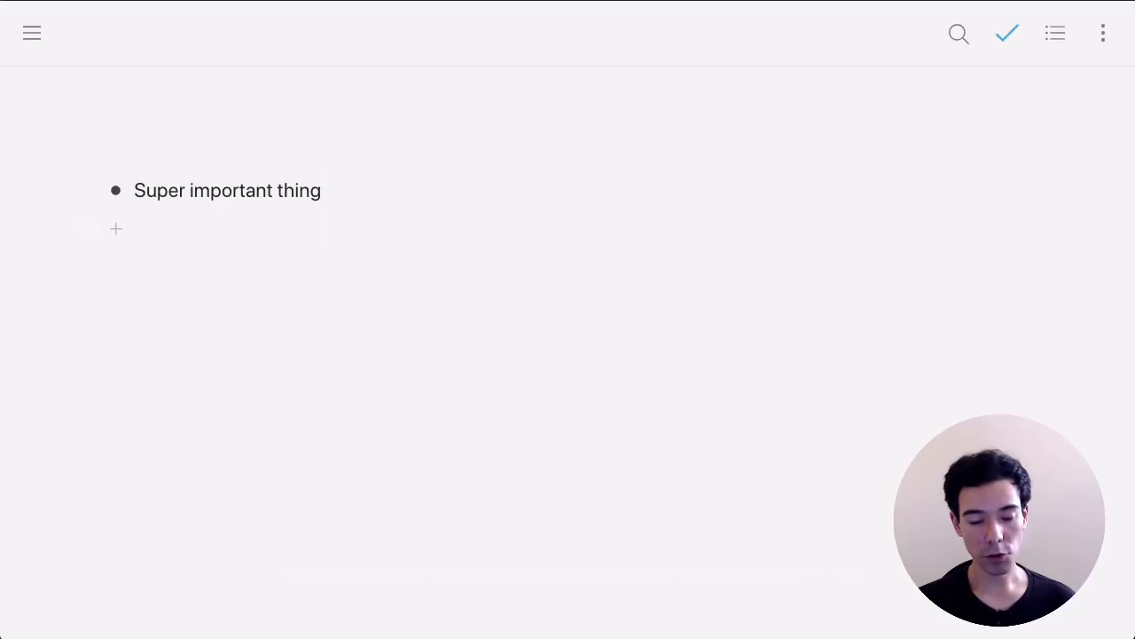
# Step: Add a bullet below "Super important thing" and insert its mirror there through a (( search for "Super"
pyautogui.press('Return')
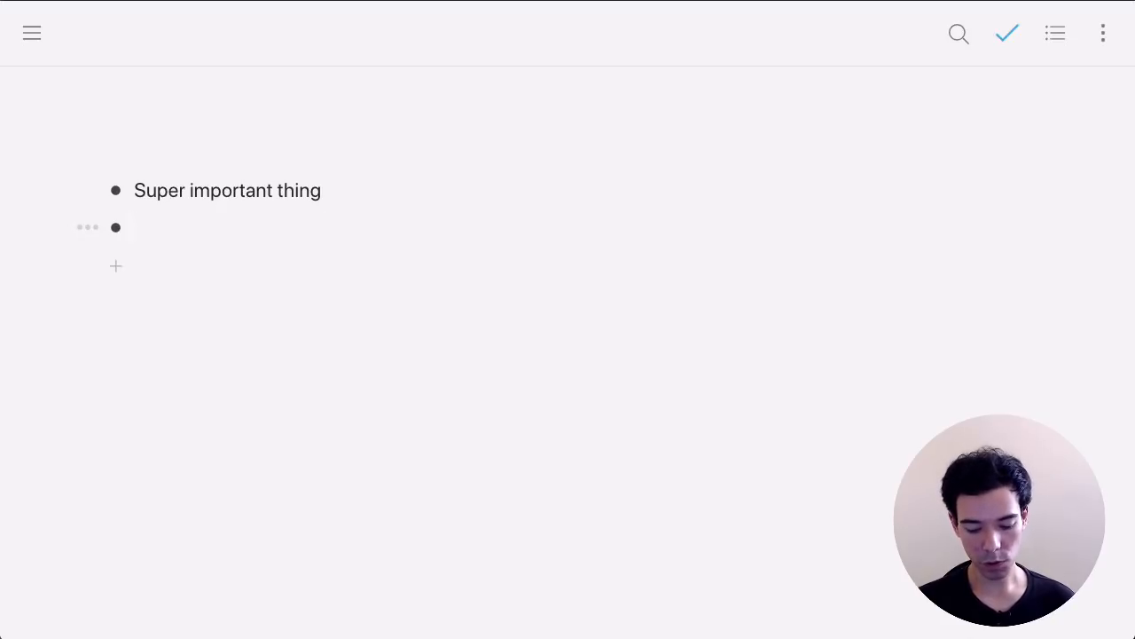
pyautogui.write('((')
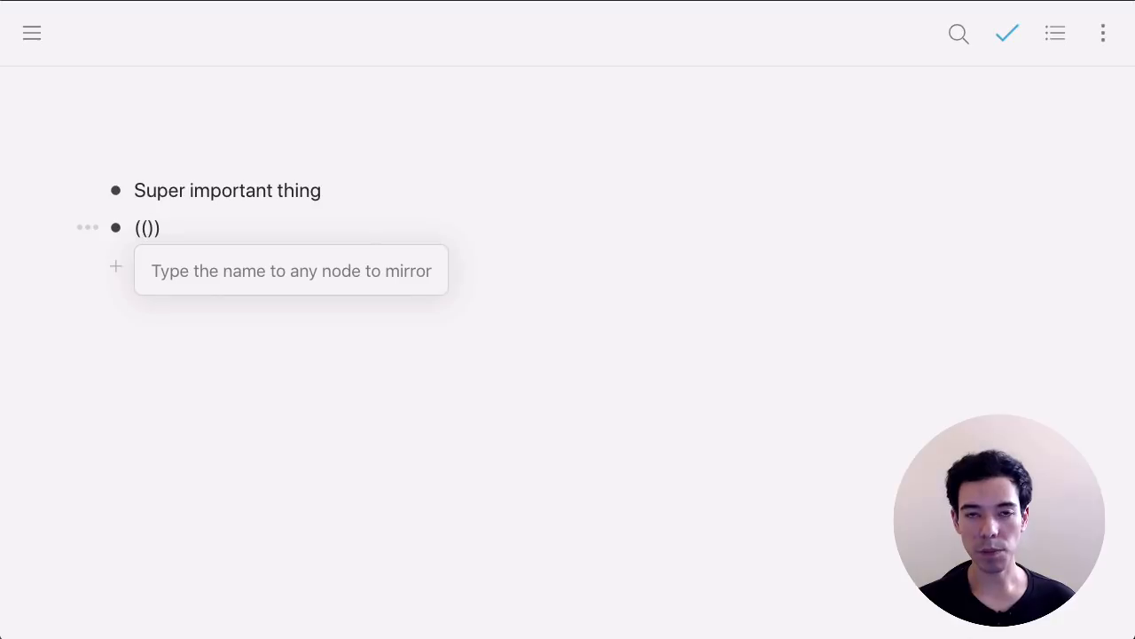
pyautogui.write('Super')
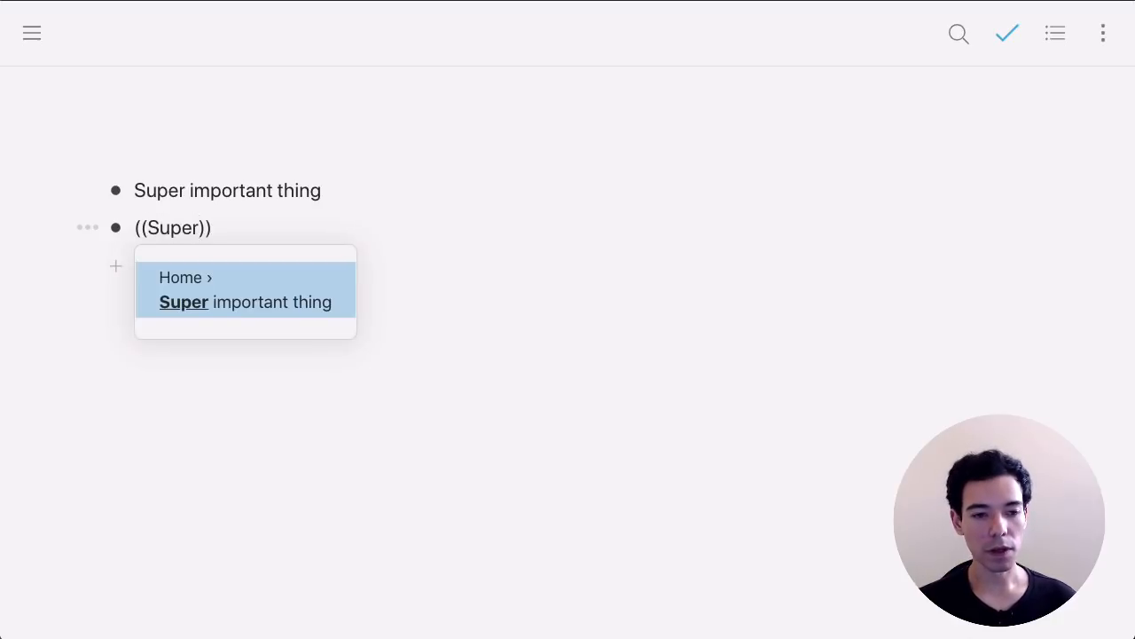
pyautogui.press('Return')
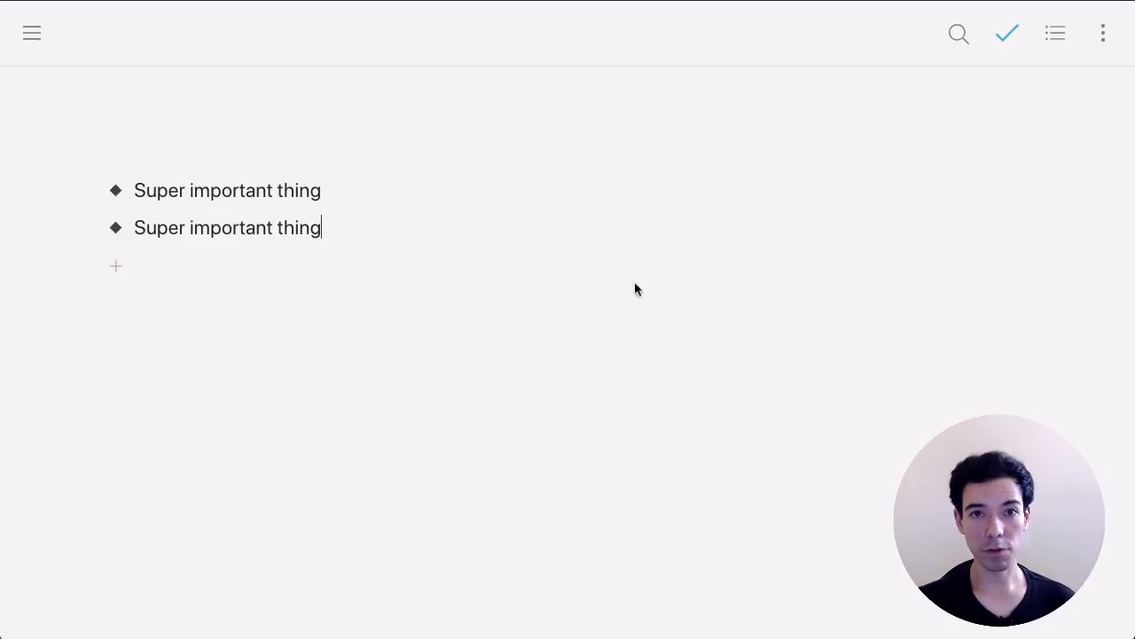
# Step: Delete the mirror that was inserted through the (( search
pyautogui.hotkey('ctrl', 'a')
pyautogui.press('BackSpace')
pyautogui.press('BackSpace')
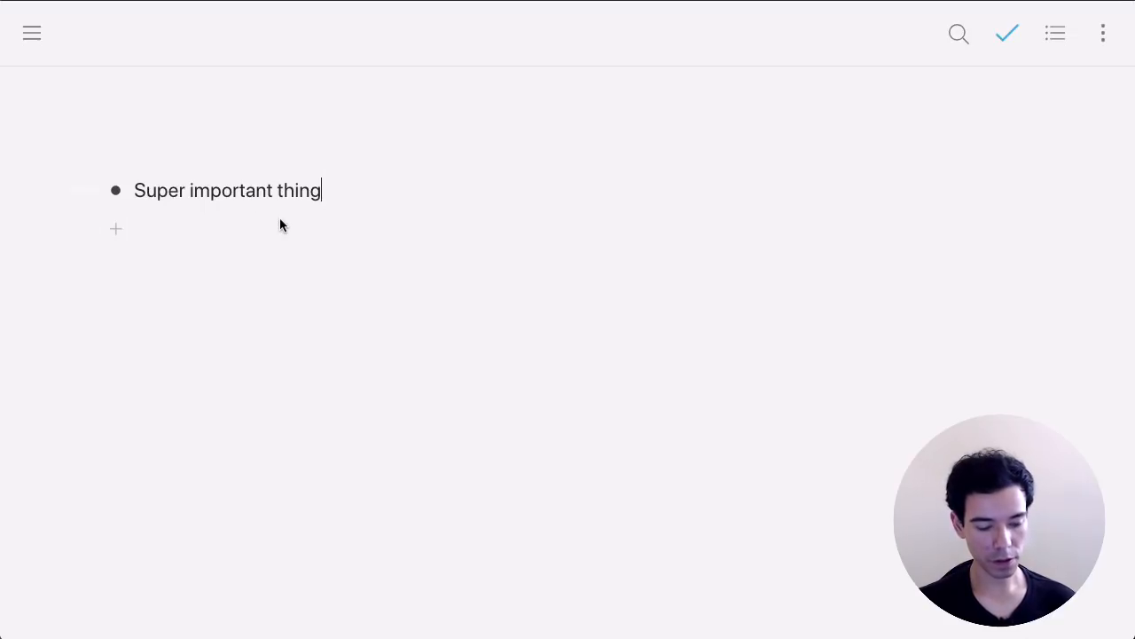
# Step: Place a mirror of "Super important thing" directly beneath itself without using the clipboard or search, and delete that mirror
pyautogui.moveTo(115, 191); pyautogui.dragTo(142, 213)
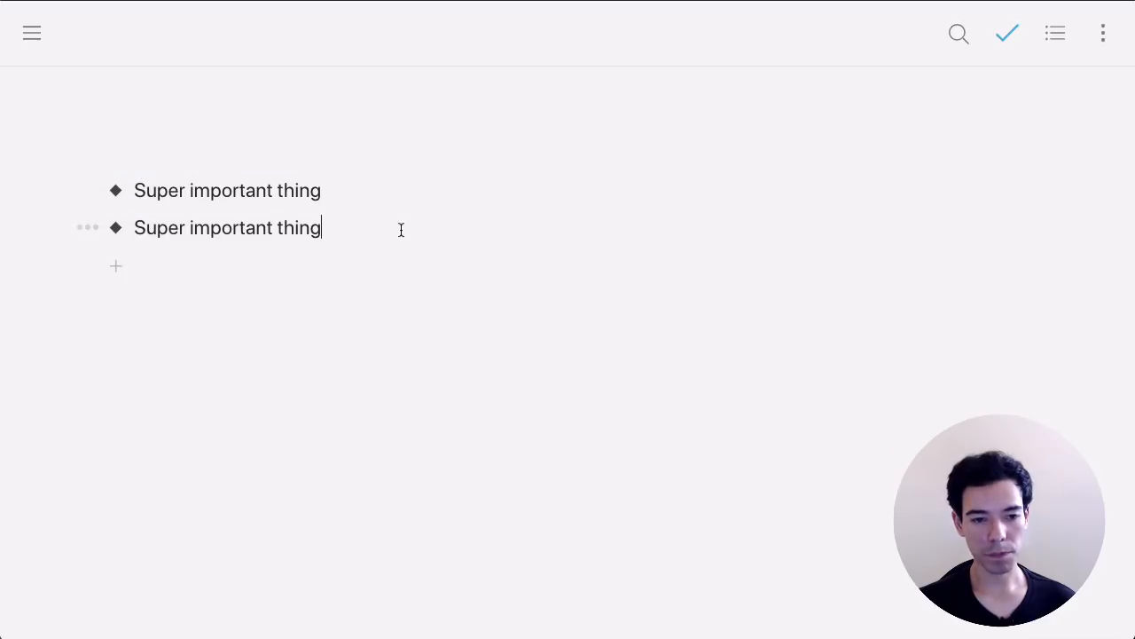
pyautogui.hotkey('ctrl', 'a')
pyautogui.press('BackSpace')
pyautogui.press('BackSpace')
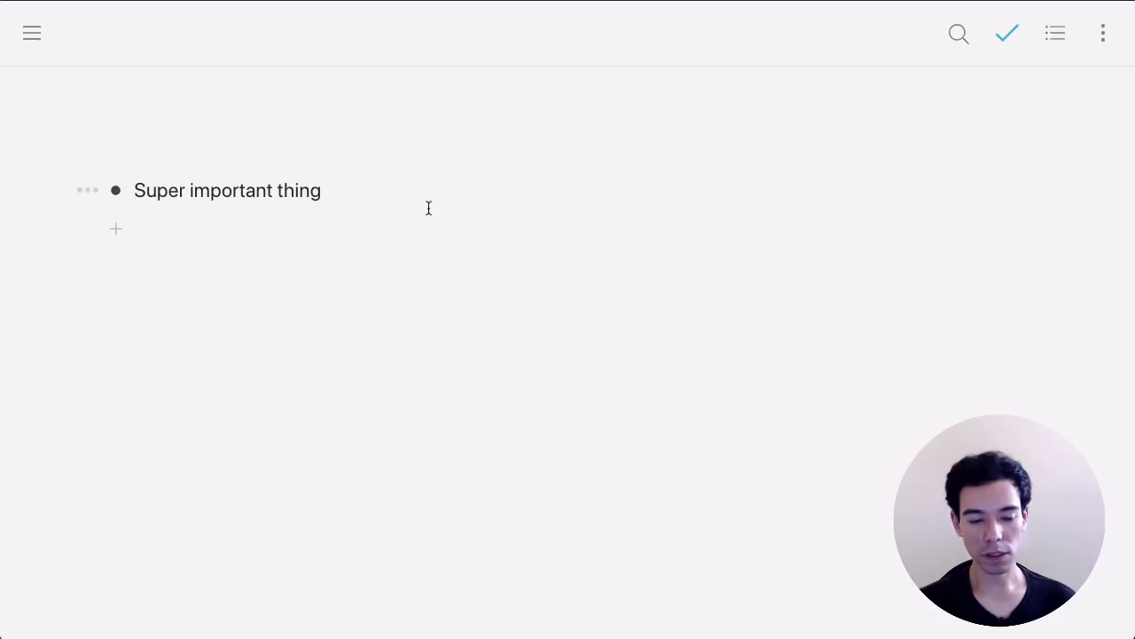
# Step: Add a bullet "1" below "Super important thing", with "2" nested under it and "3" nested under "2"
pyautogui.press('Return')
pyautogui.write('1')
pyautogui.press('Return')
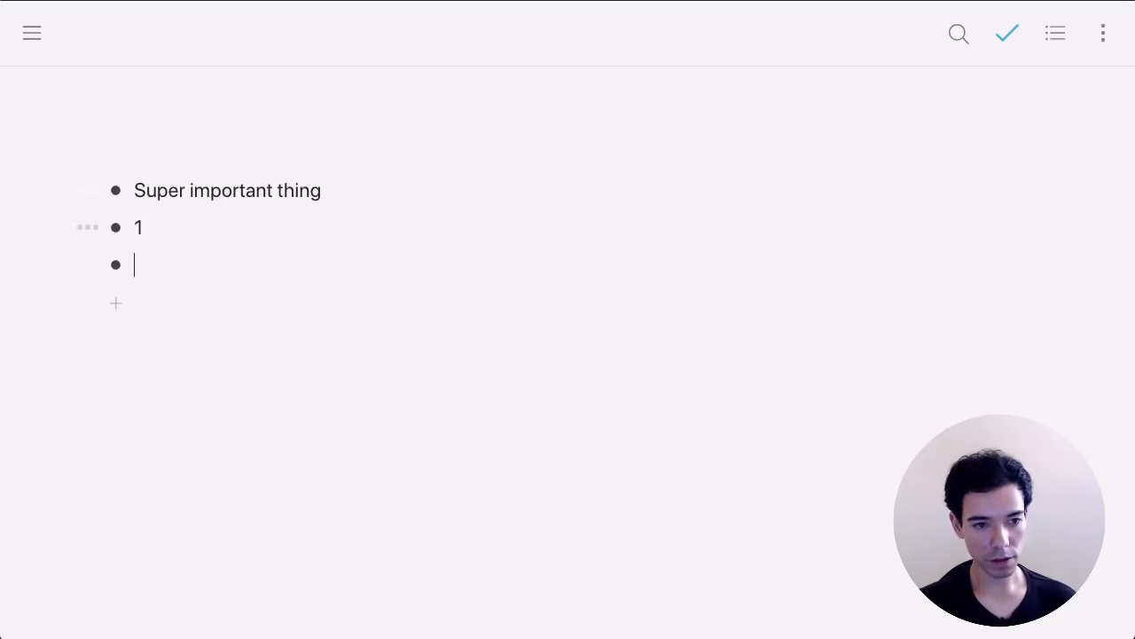
pyautogui.press('Tab')
pyautogui.write('2')
pyautogui.press('Return')
pyautogui.press('Tab')
pyautogui.write('3')
pyautogui.press('Return')
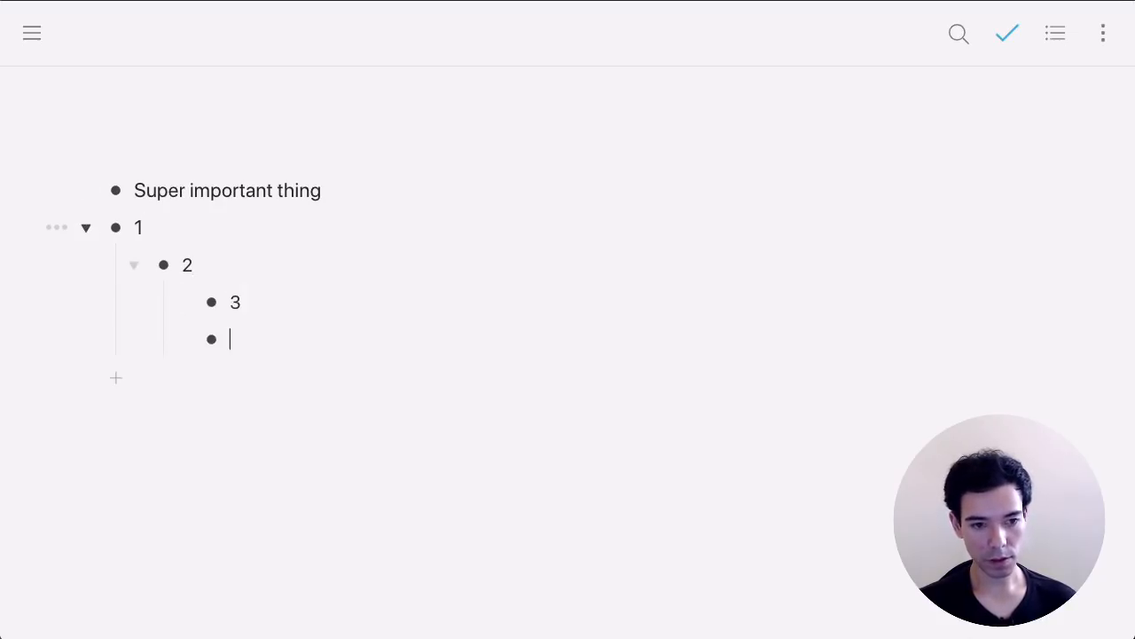
# Step: Nest a bullet "4" under "3" and a bullet named "Todo" under "4"
pyautogui.press('Tab')
pyautogui.write('4')
pyautogui.press('Return')
pyautogui.press('Tab')
pyautogui.write('5')
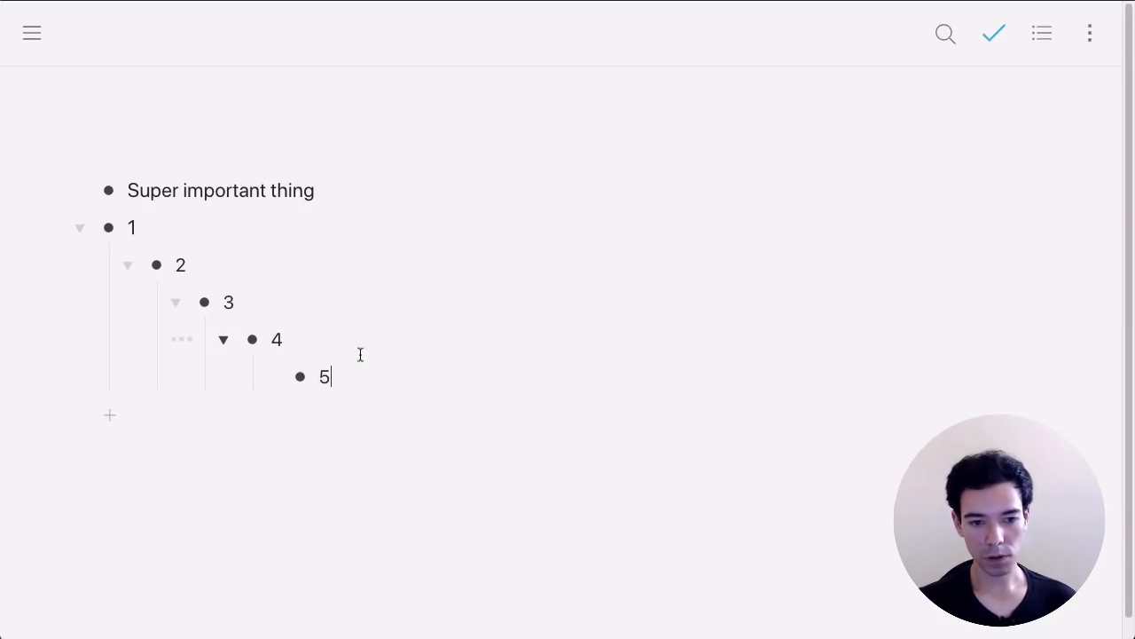
pyautogui.press('BackSpace')
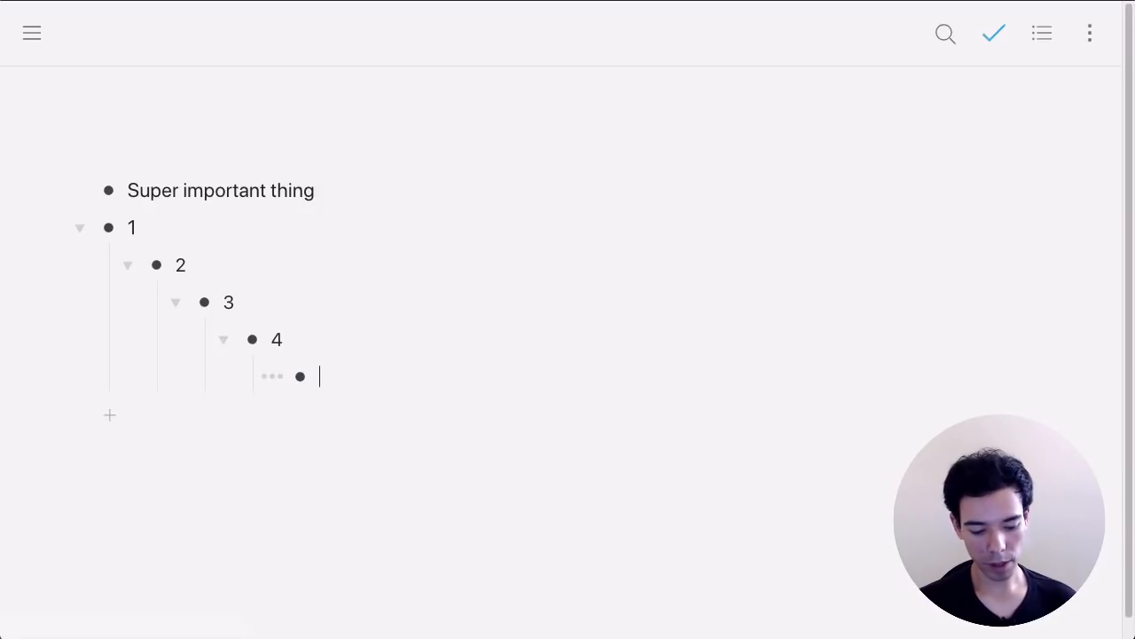
pyautogui.write('Todo')
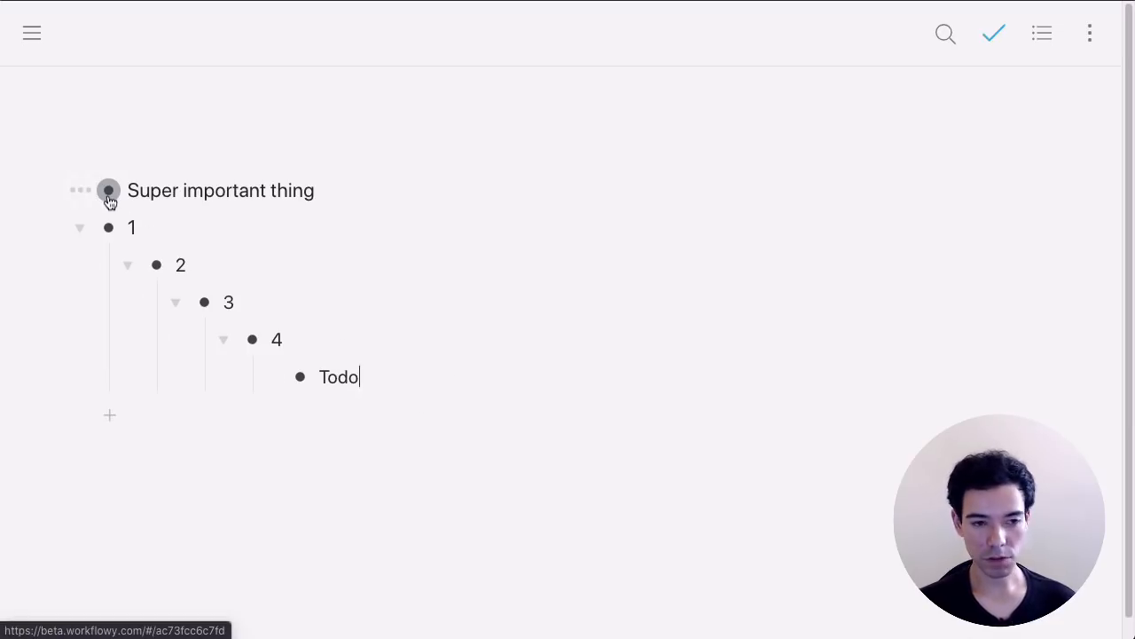
# Step: Place a mirror of "Super important thing" just above bullet "1" and undo it
pyautogui.moveTo(108, 195); pyautogui.dragTo(151, 195)
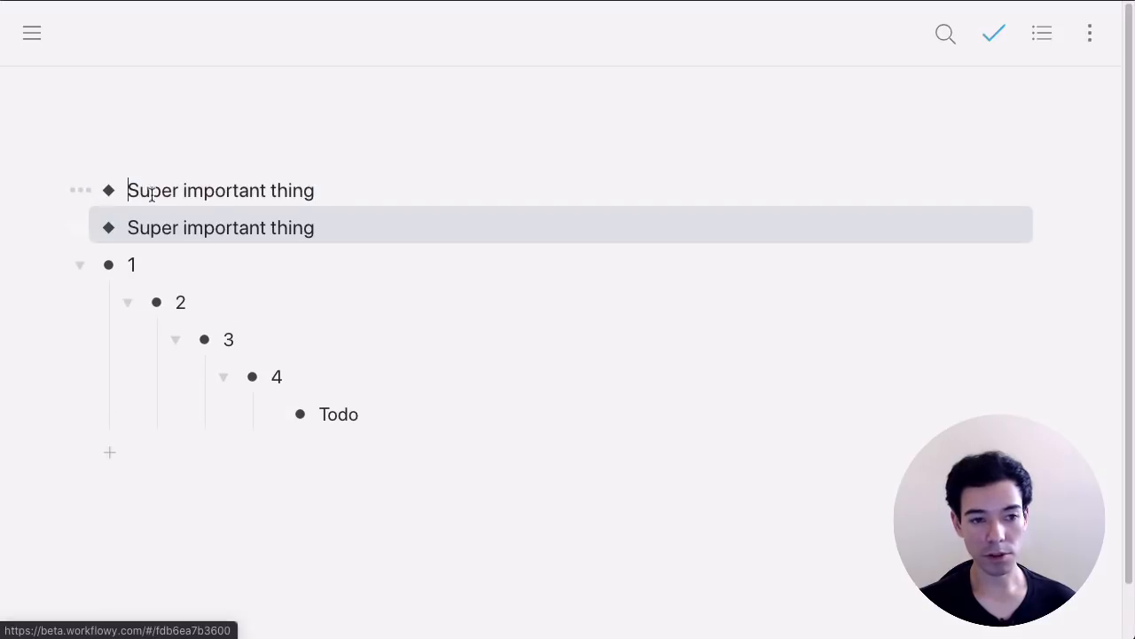
pyautogui.hotkey('ctrl', 'z')
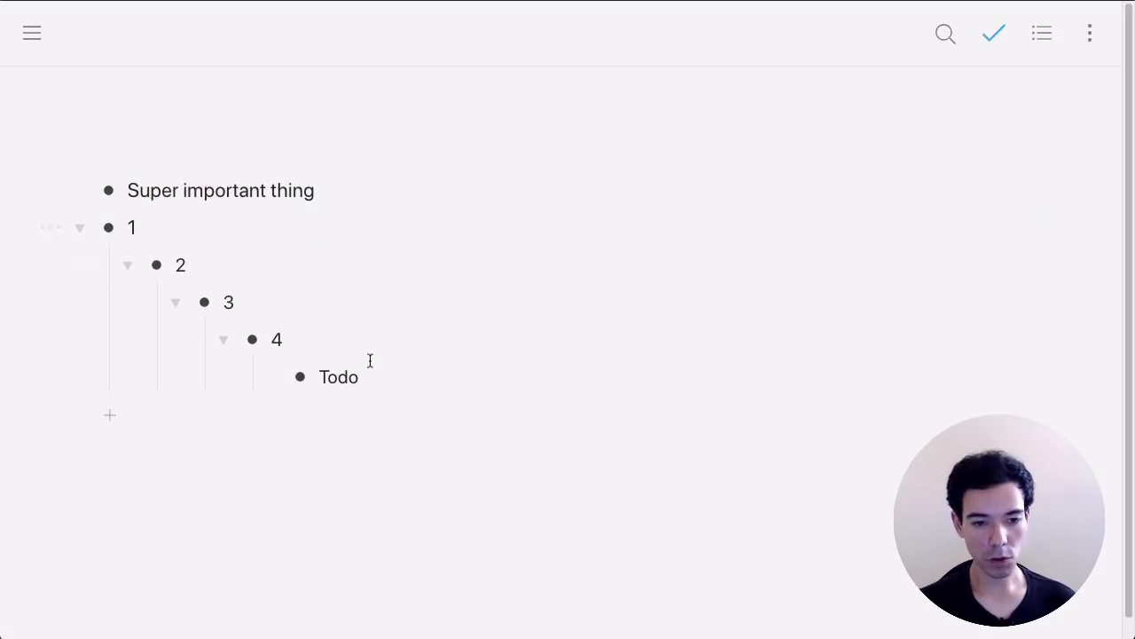
# Step: Open the nested Todo bullet as its own page, star it, and return to Home
pyautogui.click(300, 377)
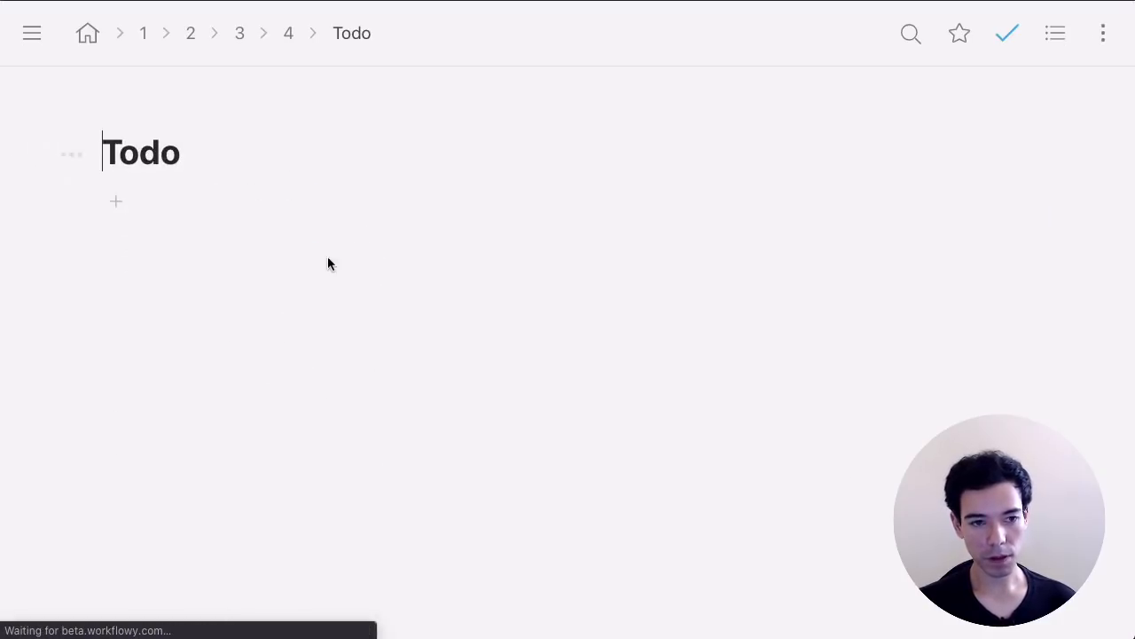
pyautogui.click(958, 39)
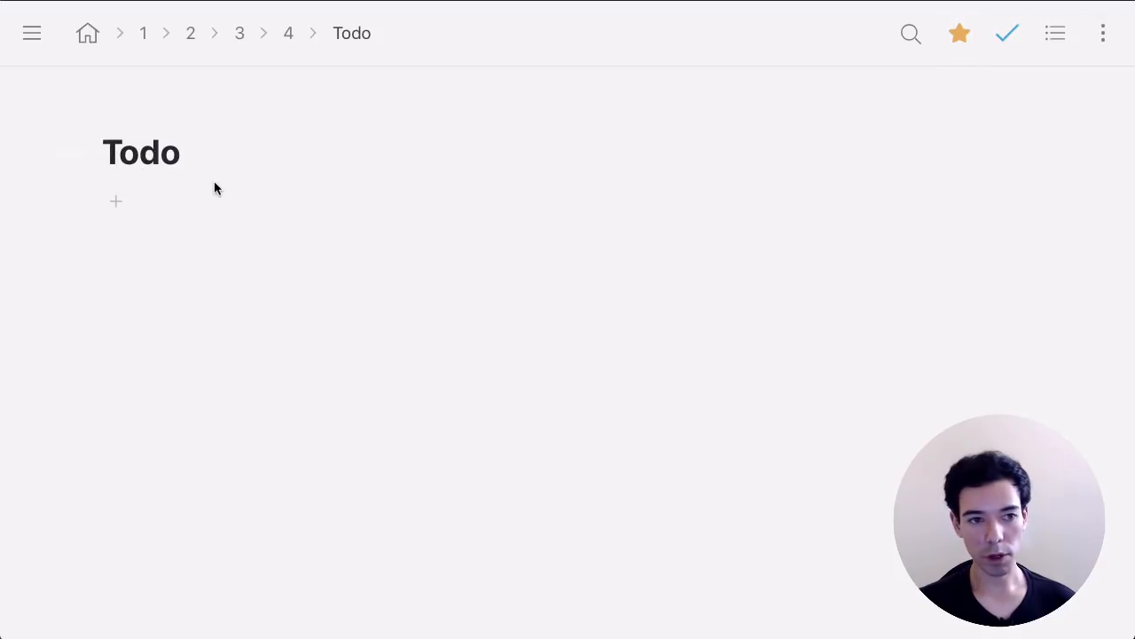
pyautogui.click(87, 35)
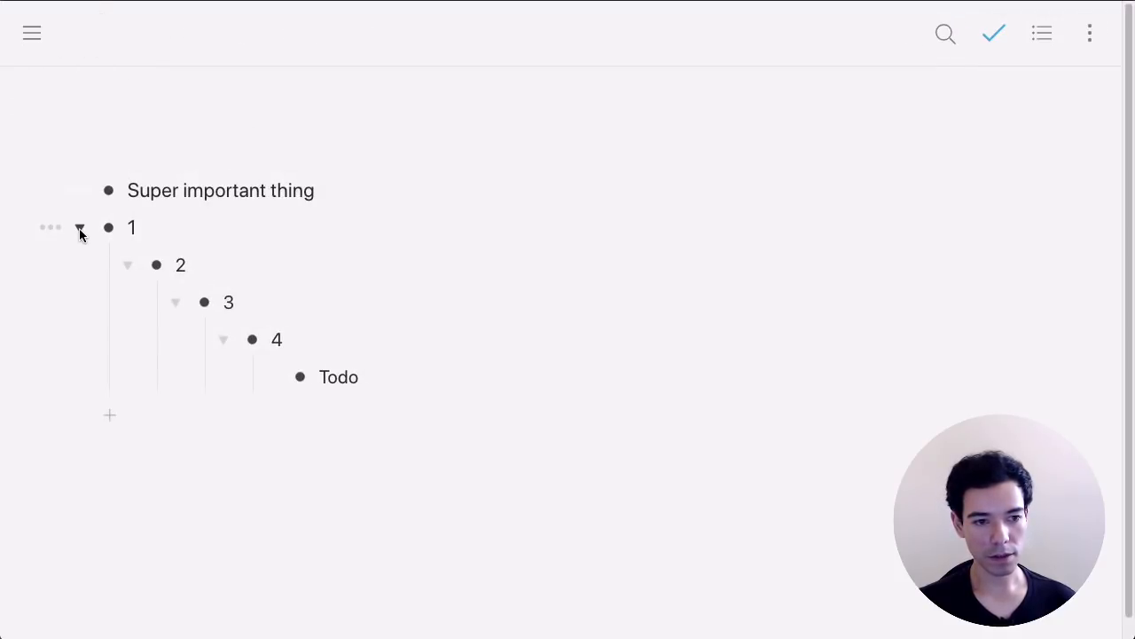
# Step: Collapse bullet "1", show the starred list, and place a mirror of "Super important thing" inside the starred Todo
pyautogui.click(79, 228)
pyautogui.click(29, 34)
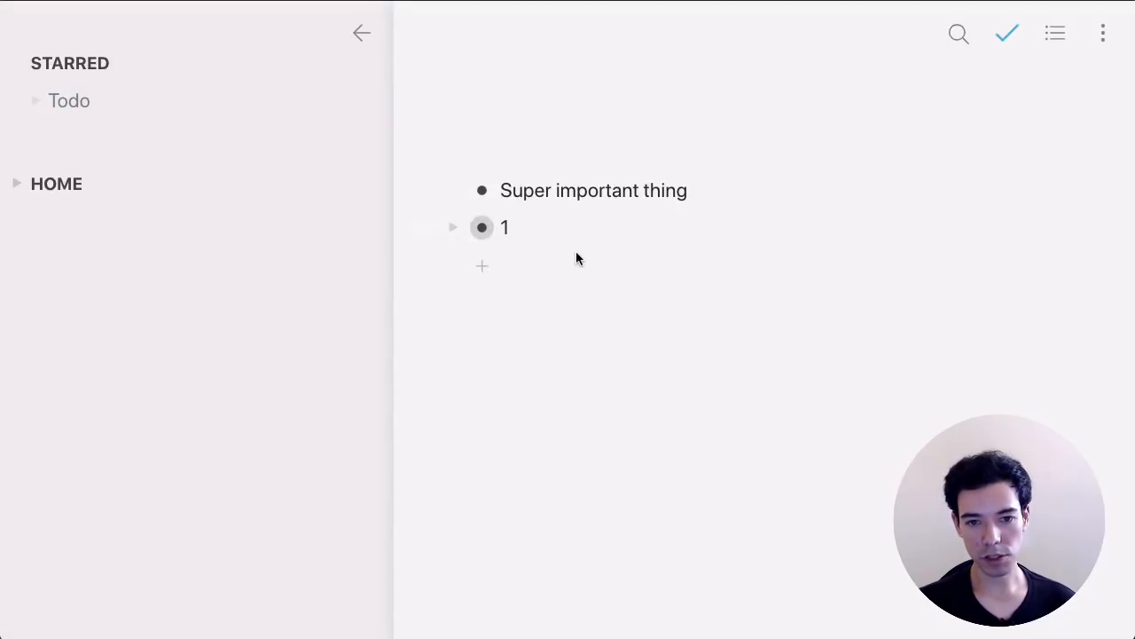
pyautogui.moveTo(482, 190); pyautogui.dragTo(110, 116)
# Step: Check the contents of the nested Todo bullet by expanding "1" and Todo
pyautogui.click(453, 229)
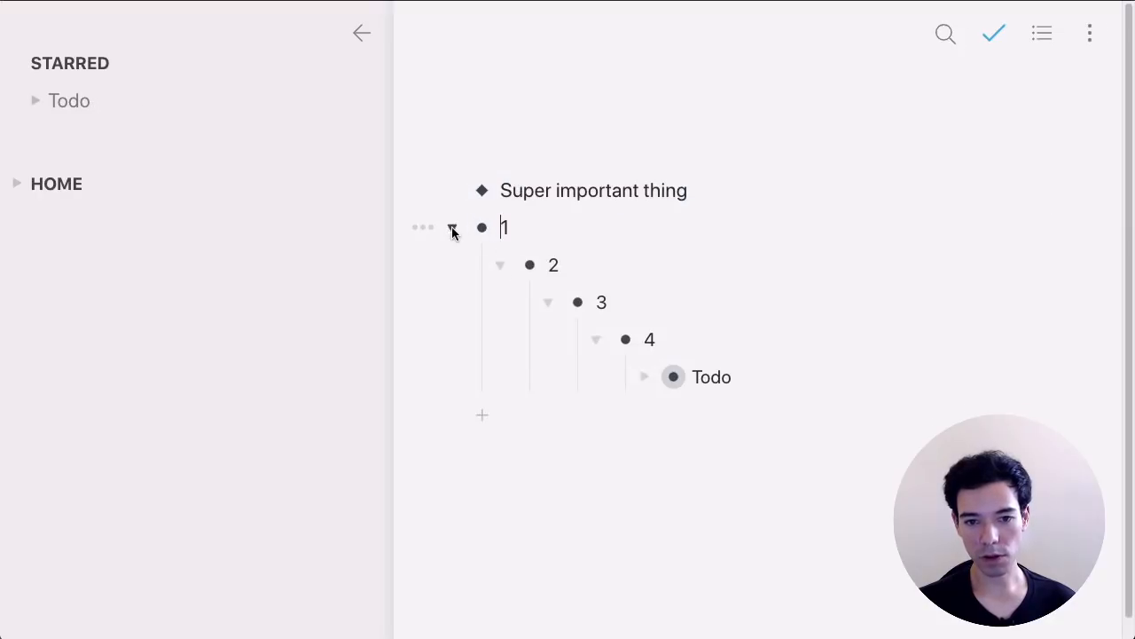
pyautogui.click(643, 377)
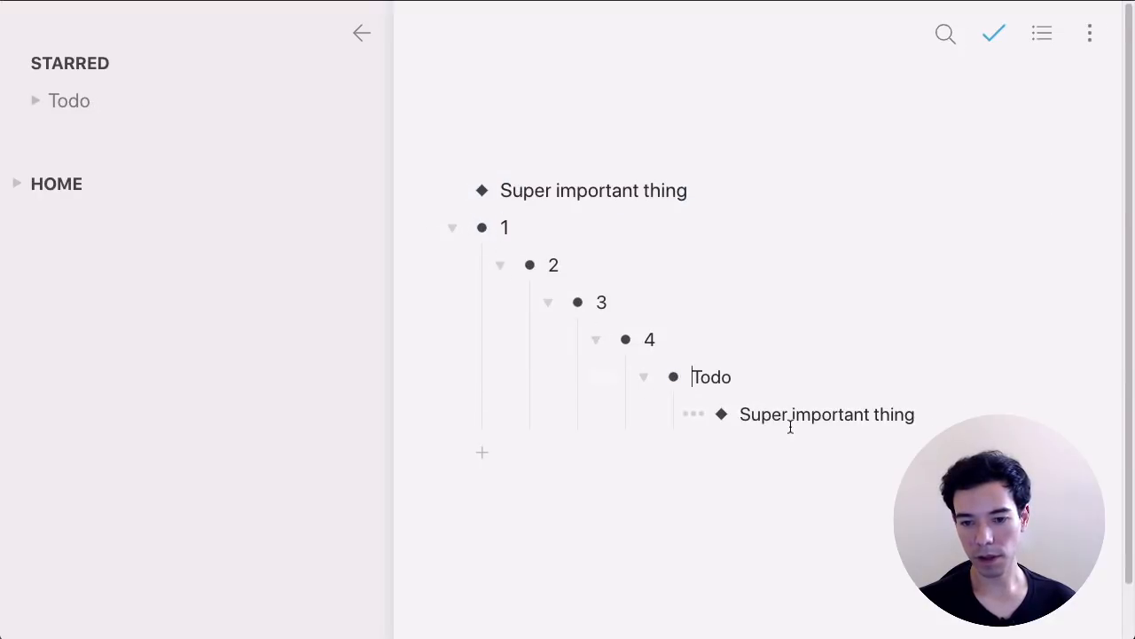
pyautogui.click(931, 419)
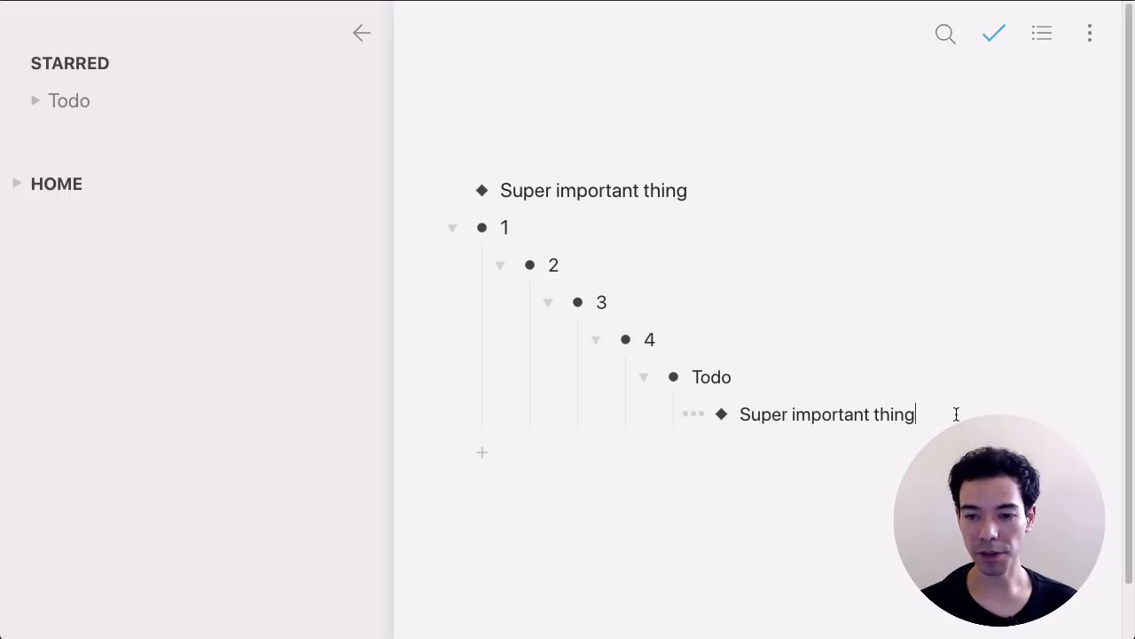
# Step: Select every bullet in the Home outline and delete them all
pyautogui.press('super+a')
pyautogui.press('super+a')
pyautogui.press('super+shift+BackSpace')
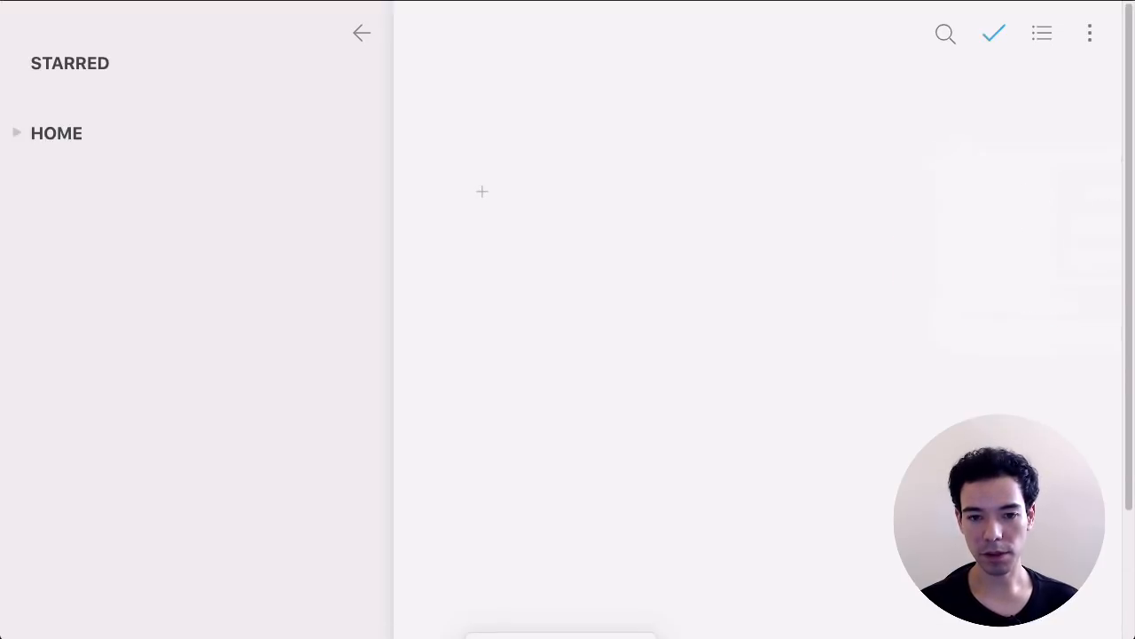
# Step: Add a bullet named "Bullet 1" to the empty outline and paste a mirror of it on the line below
pyautogui.click(482, 192)
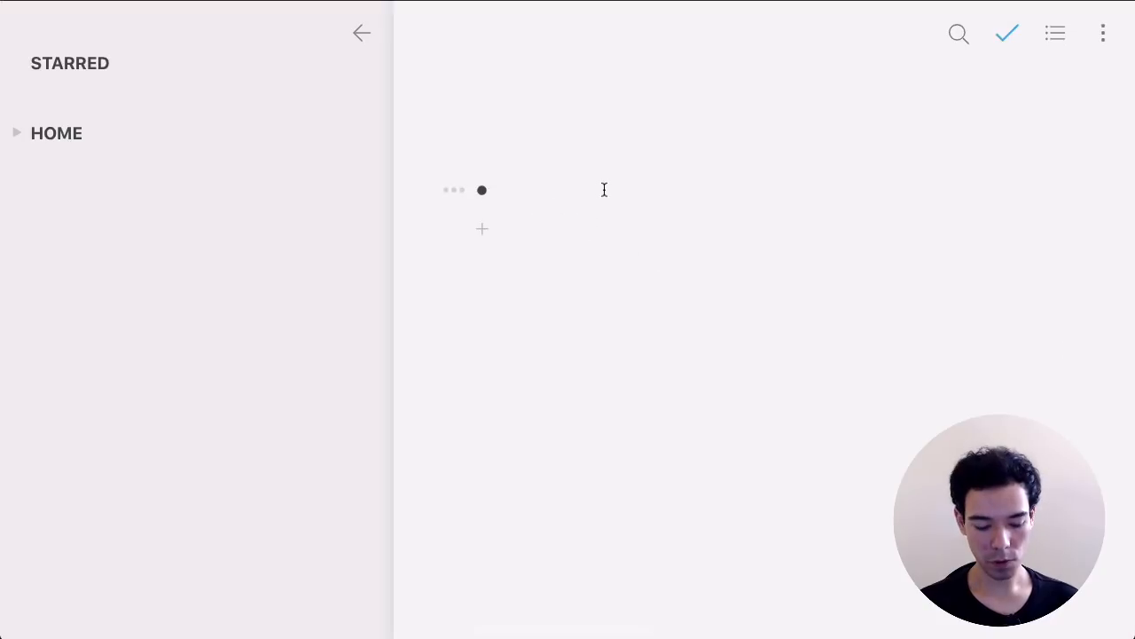
pyautogui.write('Bullet 1')
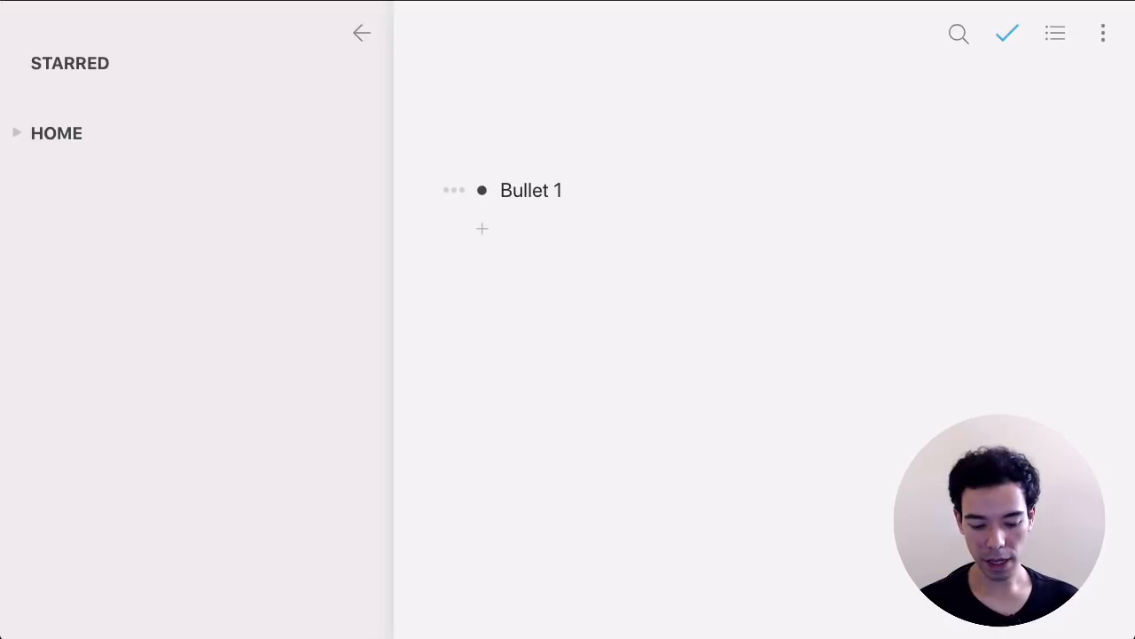
pyautogui.hotkey('alt', 'shift', 'm')
pyautogui.press('Return')
pyautogui.press('super+v')
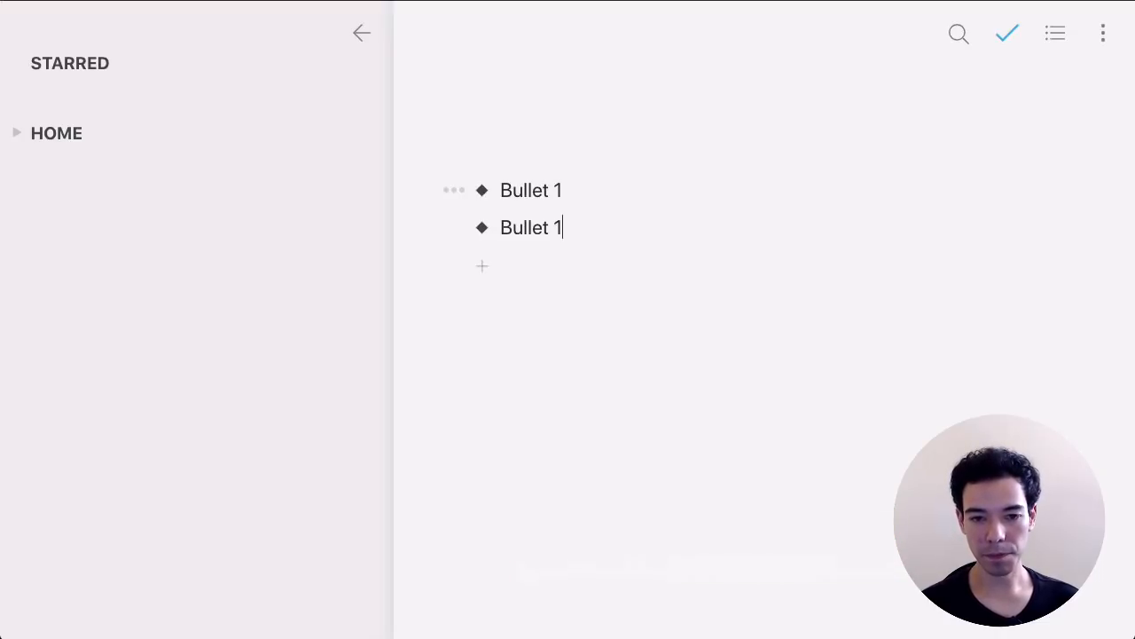
# Step: Undo the pasted mirror of "Bullet 1" and restore it with a redo
pyautogui.click(598, 189)
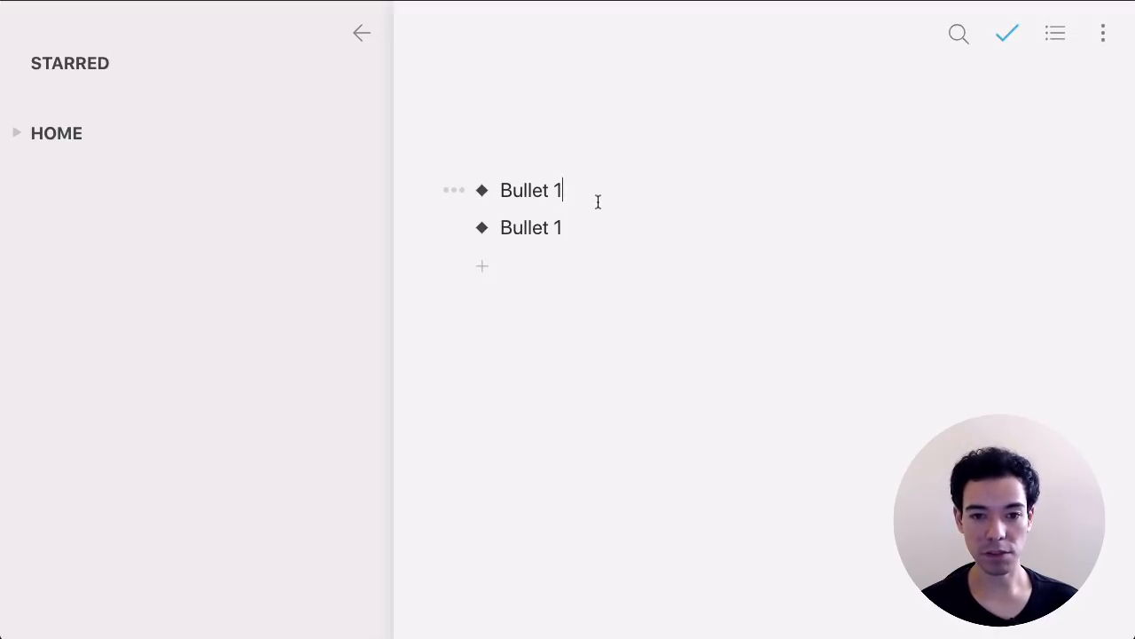
pyautogui.hotkey('ctrl', 'z')
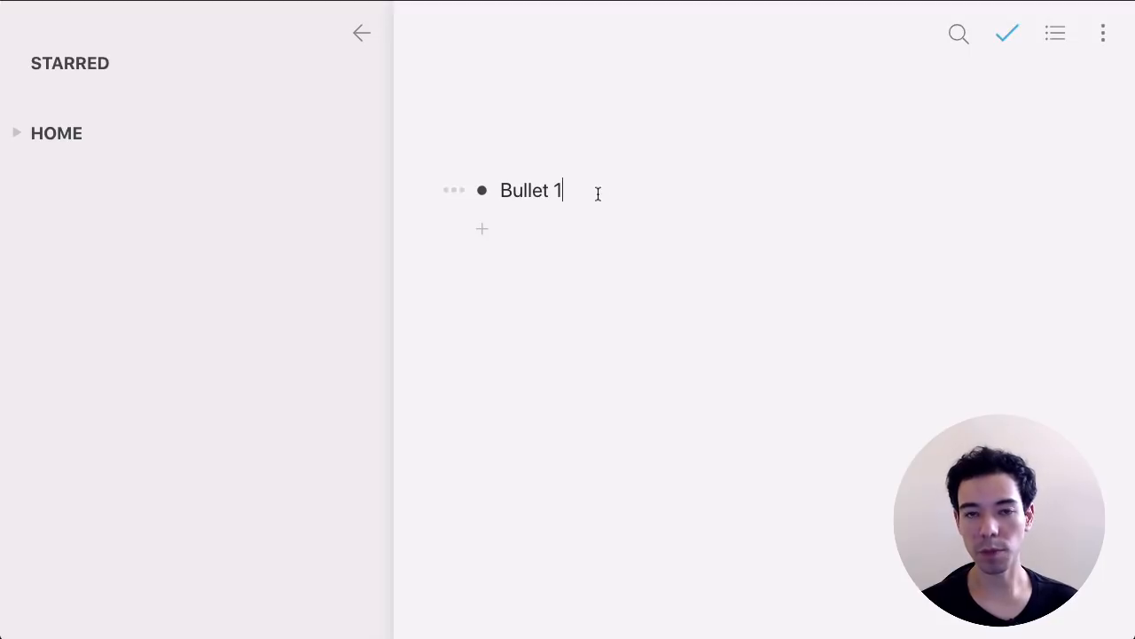
pyautogui.hotkey('ctrl', 'shift', 'z')
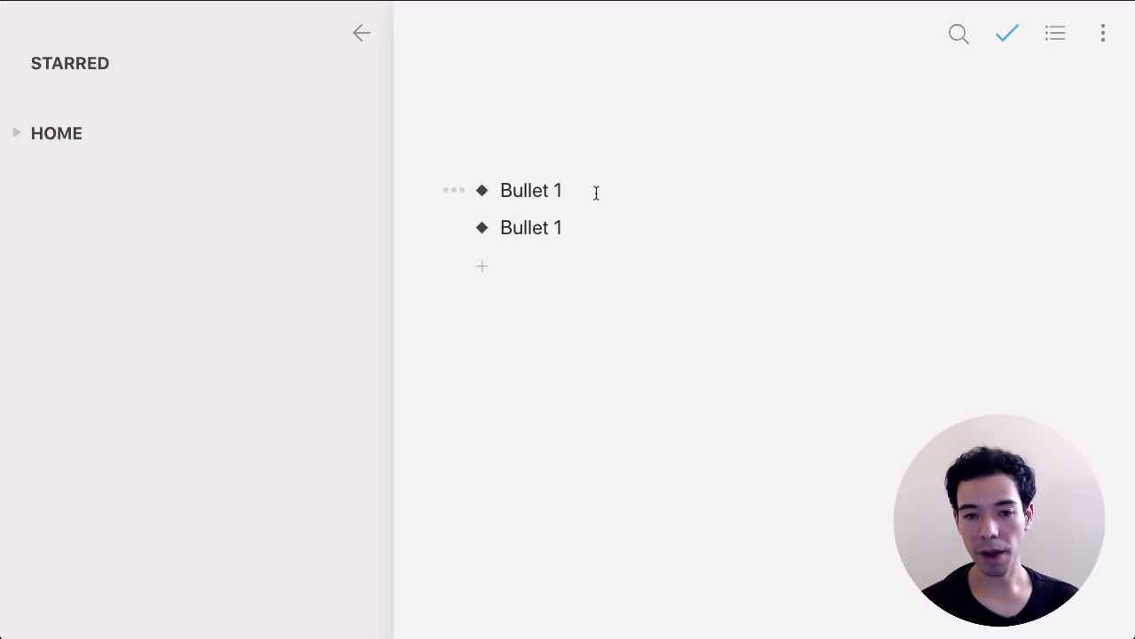
# Step: Nest a bullet named "Subitem" under the first "Bullet 1" and expand its mirror
pyautogui.press('Return')
pyautogui.press('Tab')
pyautogui.write('Subitem')
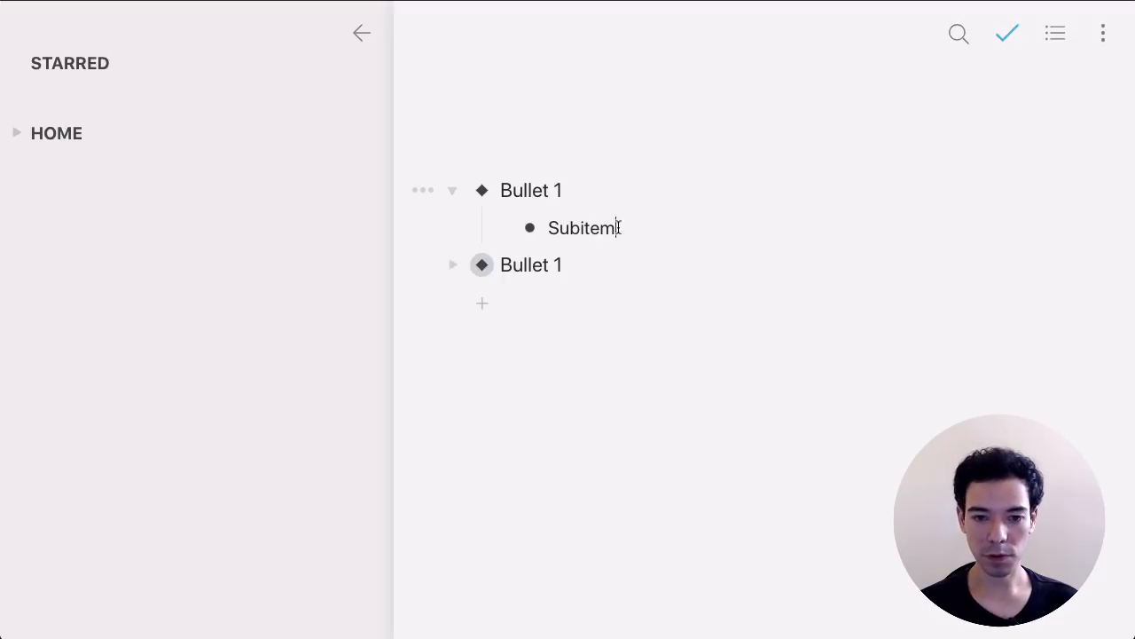
pyautogui.click(454, 264)
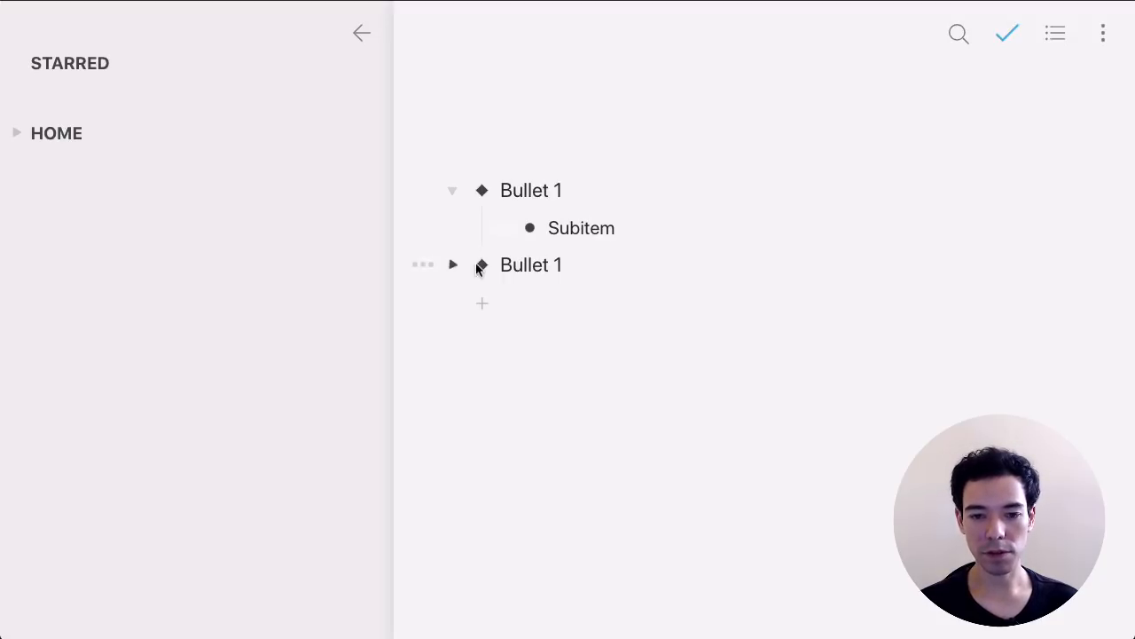
# Step: Delete one of the two mirrored "Bullet 1" items and bring it back
pyautogui.click(665, 220)
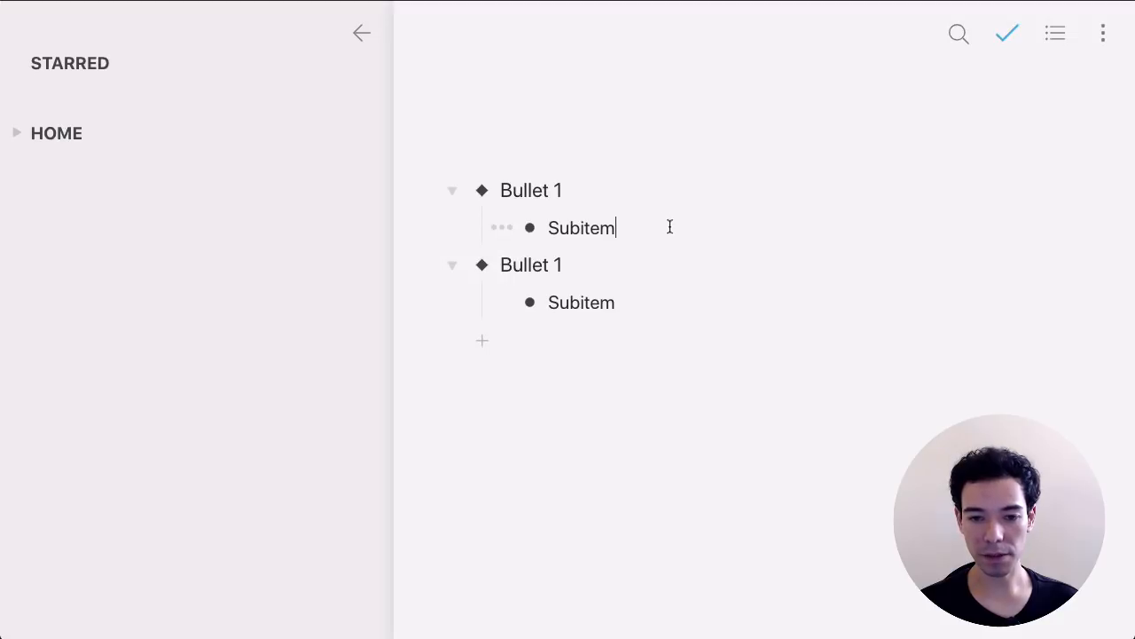
pyautogui.click(582, 191)
pyautogui.press('super+shift+BackSpace')
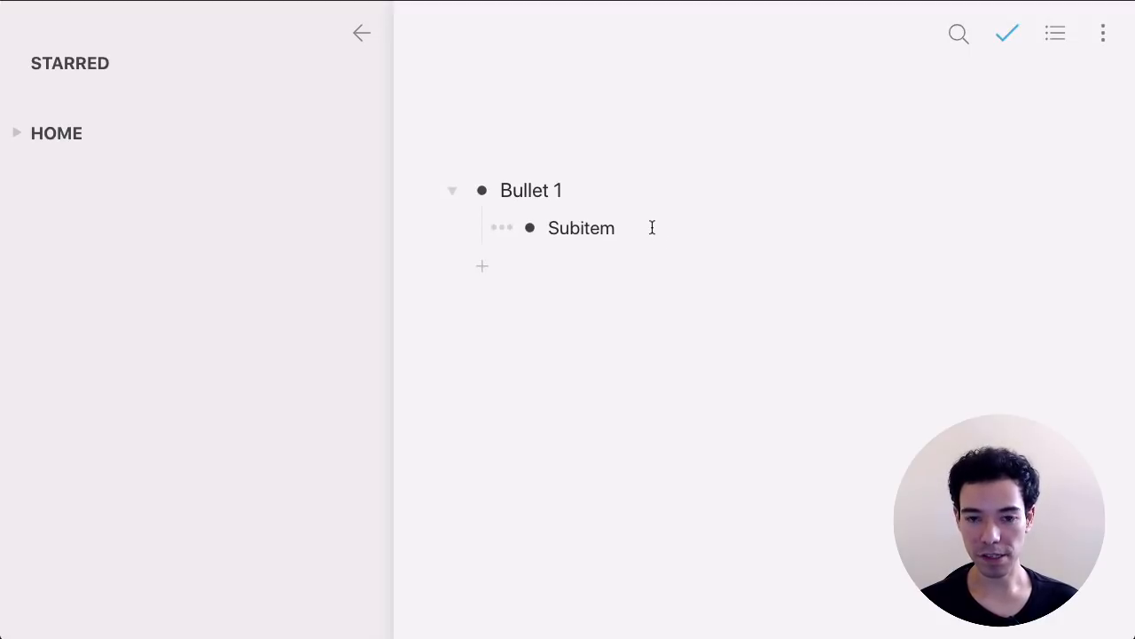
pyautogui.press('super+shift+d')
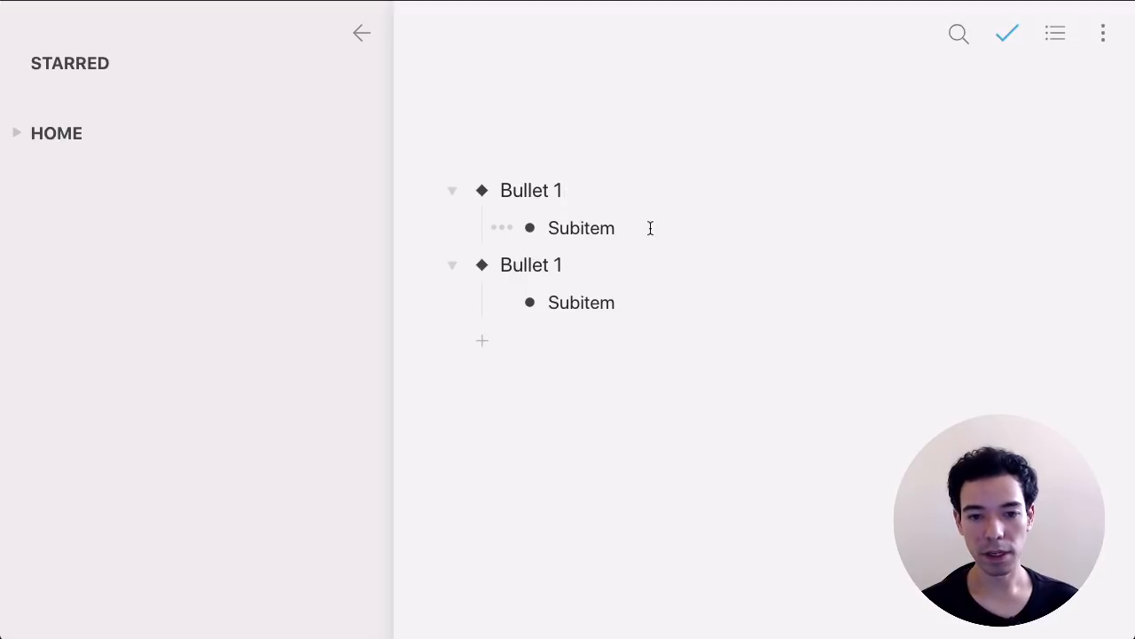
# Step: Delete "Subitem" from under the first "Bullet 1" and undo the deletion
pyautogui.click(648, 228)
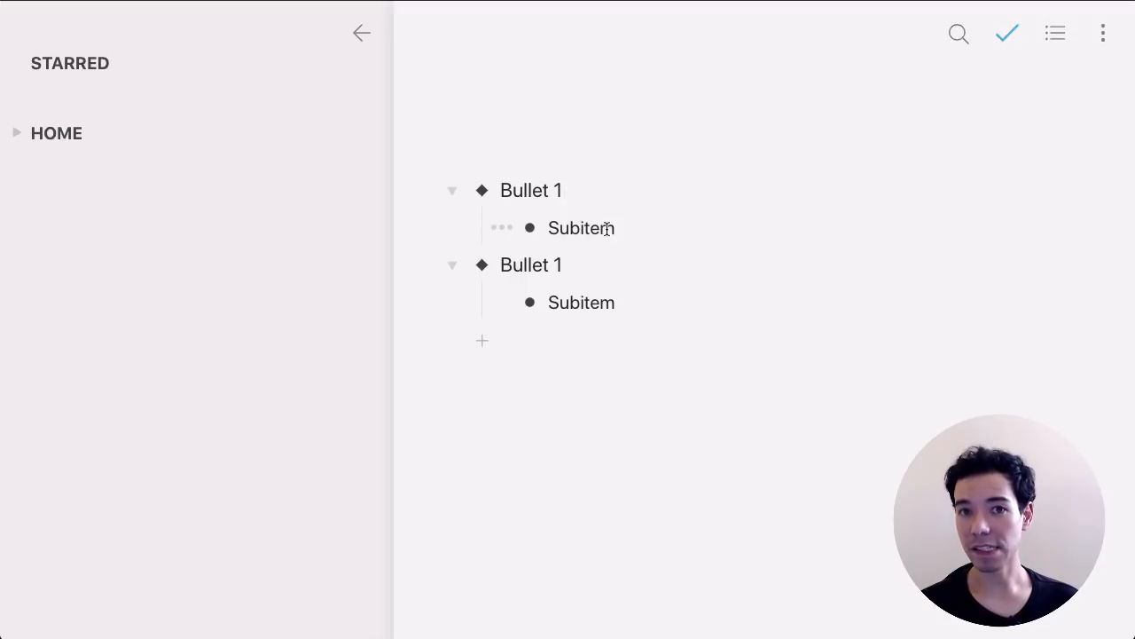
pyautogui.doubleClick(623, 228)
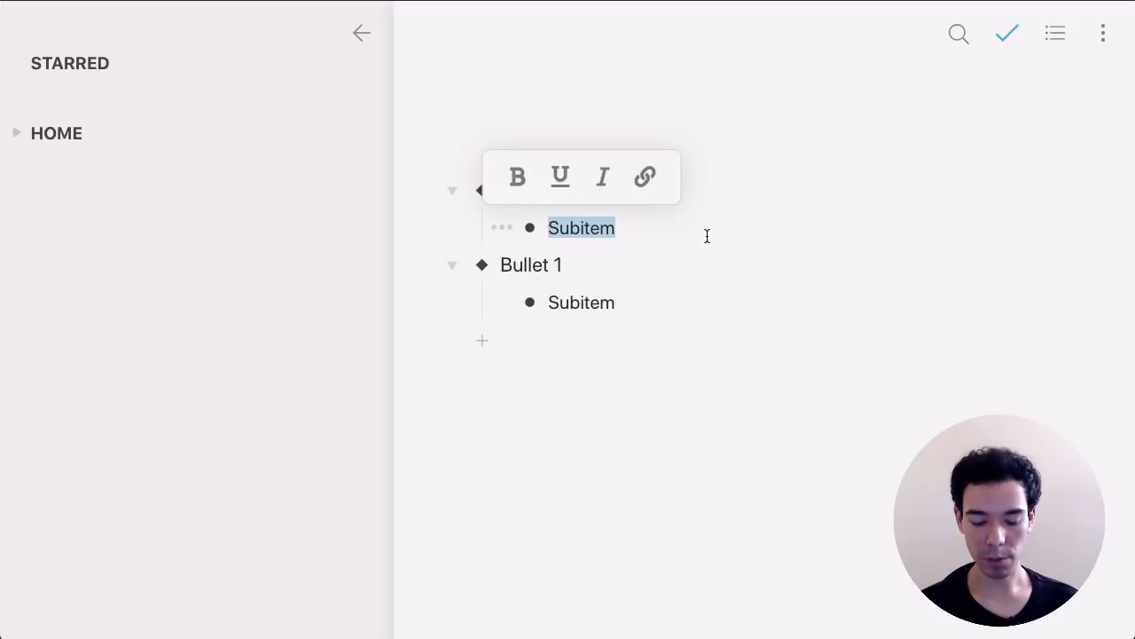
pyautogui.press('BackSpace')
pyautogui.press('BackSpace')
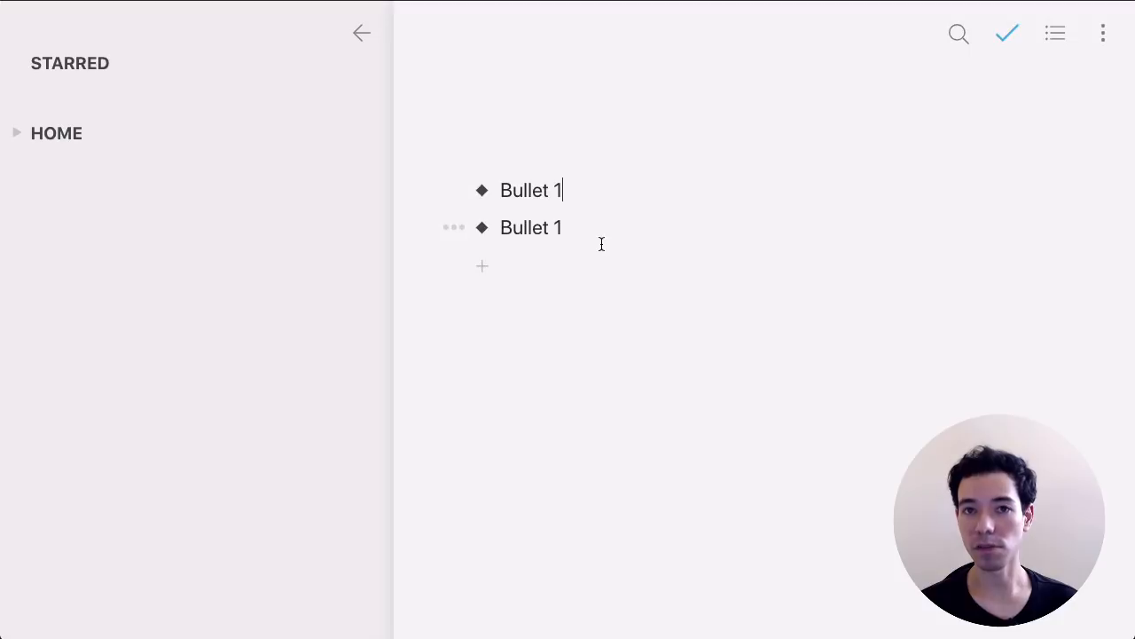
pyautogui.hotkey('ctrl', 'z')
pyautogui.hotkey('ctrl', 'z')
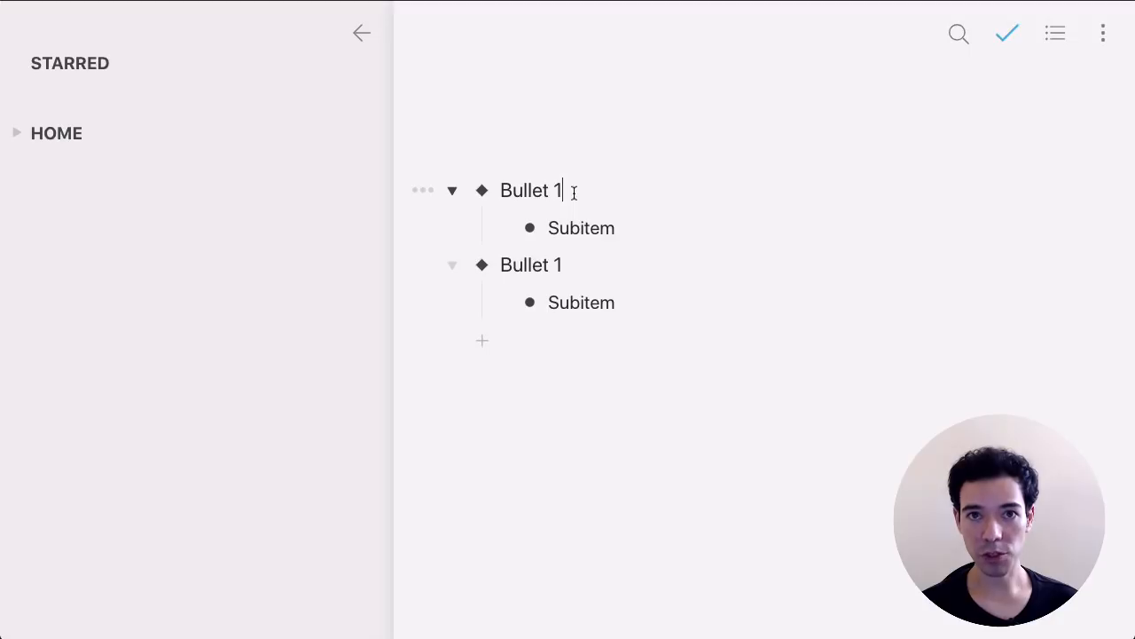
# Step: Collapse both "Bullet 1" items, copy a mirror of the second one, and paste it three times below
pyautogui.click(452, 266)
pyautogui.click(452, 189)
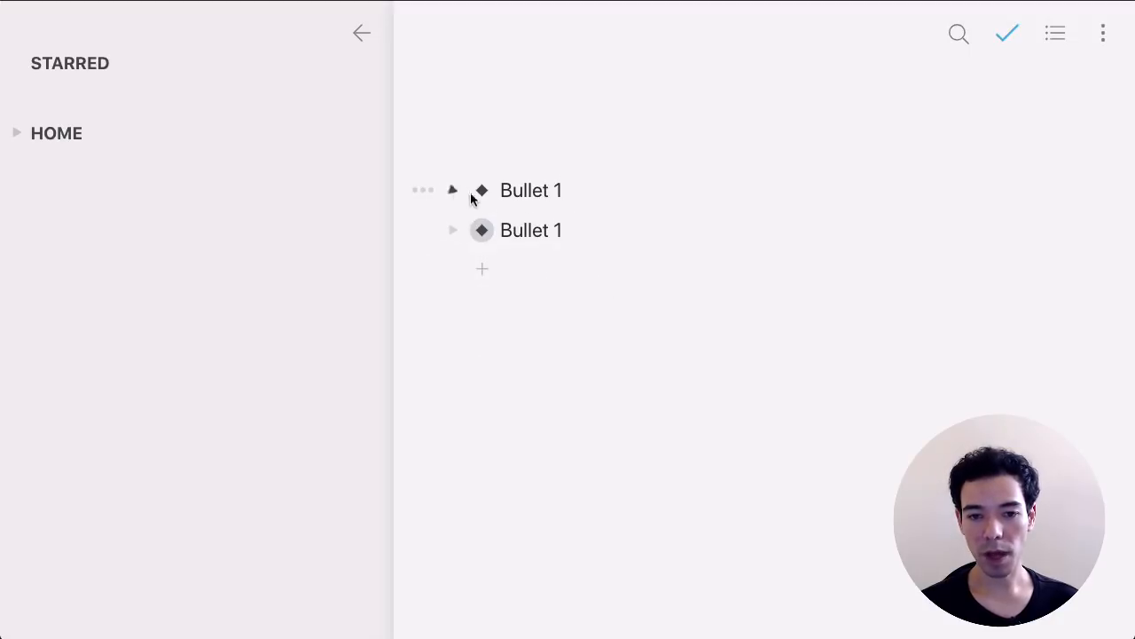
pyautogui.click(582, 223)
pyautogui.hotkey('alt', 'shift', 'm')
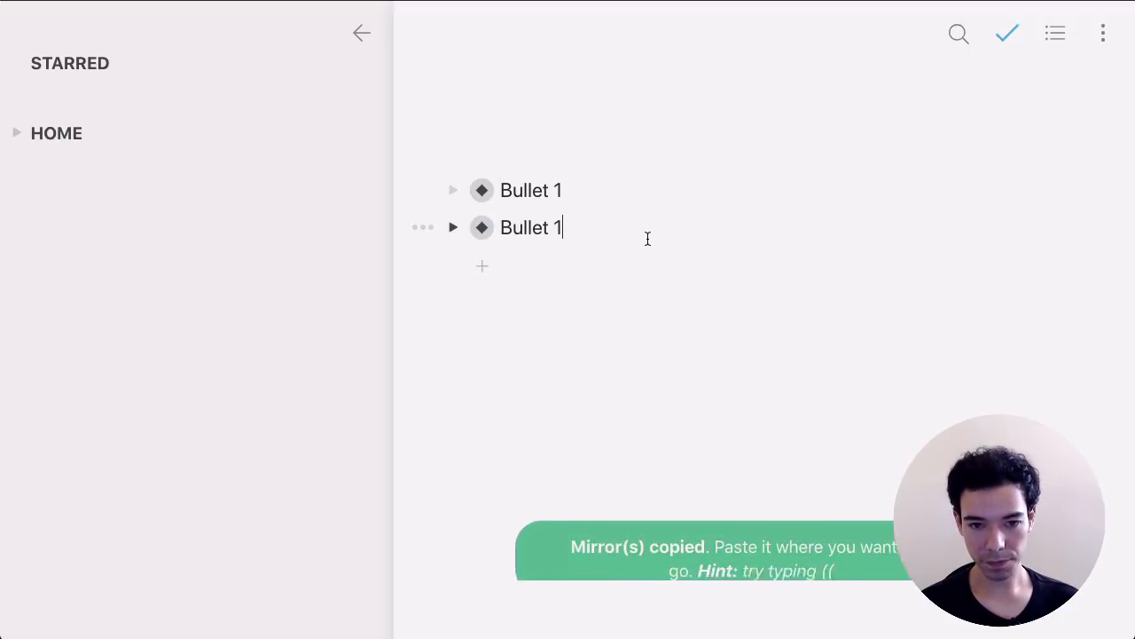
pyautogui.press('Return')
pyautogui.hotkey('ctrl', 'v')
pyautogui.press('Return')
pyautogui.hotkey('ctrl', 'v')
pyautogui.press('Return')
pyautogui.hotkey('ctrl', 'v')
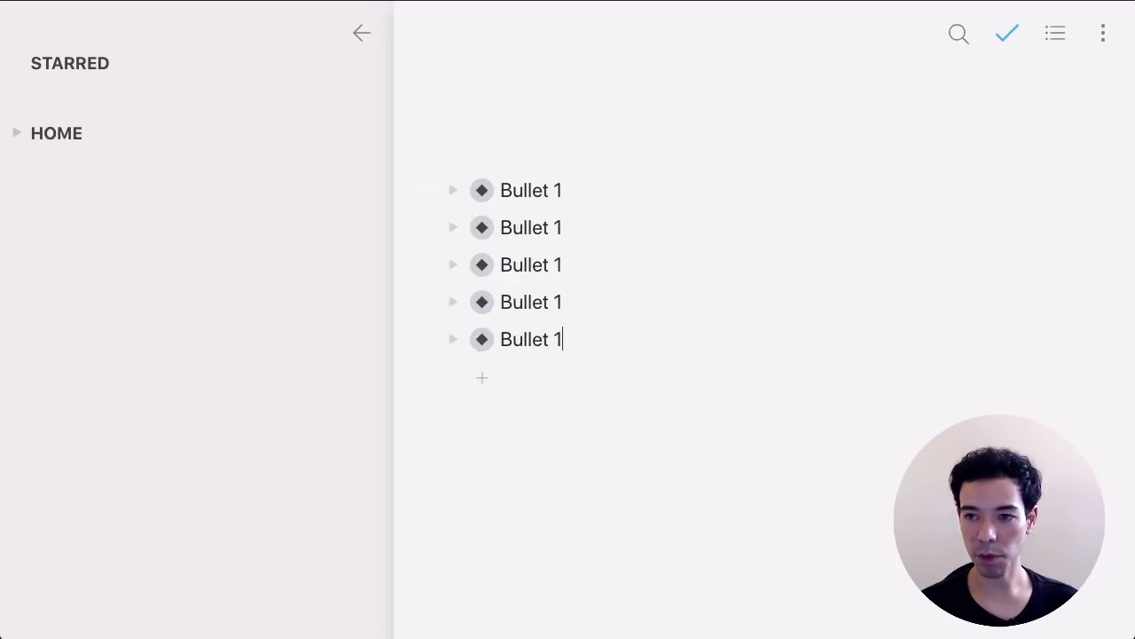
# Step: Expand all bullets in the outline and delete one of the five "Bullet 1" mirrors
pyautogui.click(1104, 33)
pyautogui.click(1018, 238)
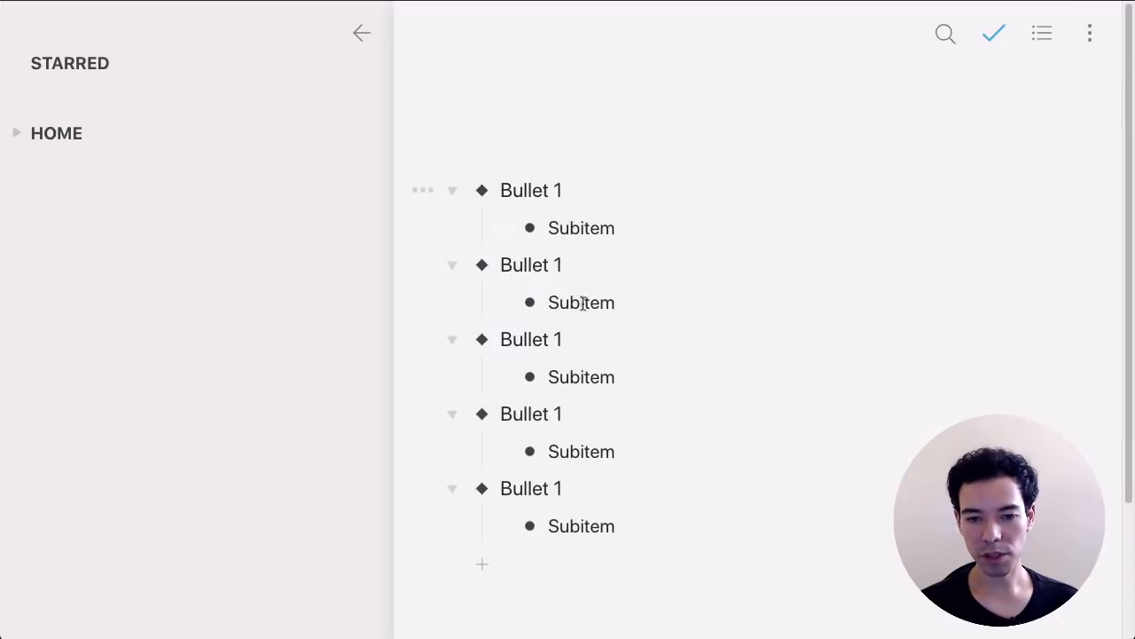
pyautogui.click(577, 264)
pyautogui.press('super+a')
pyautogui.press('super+shift+BackSpace')
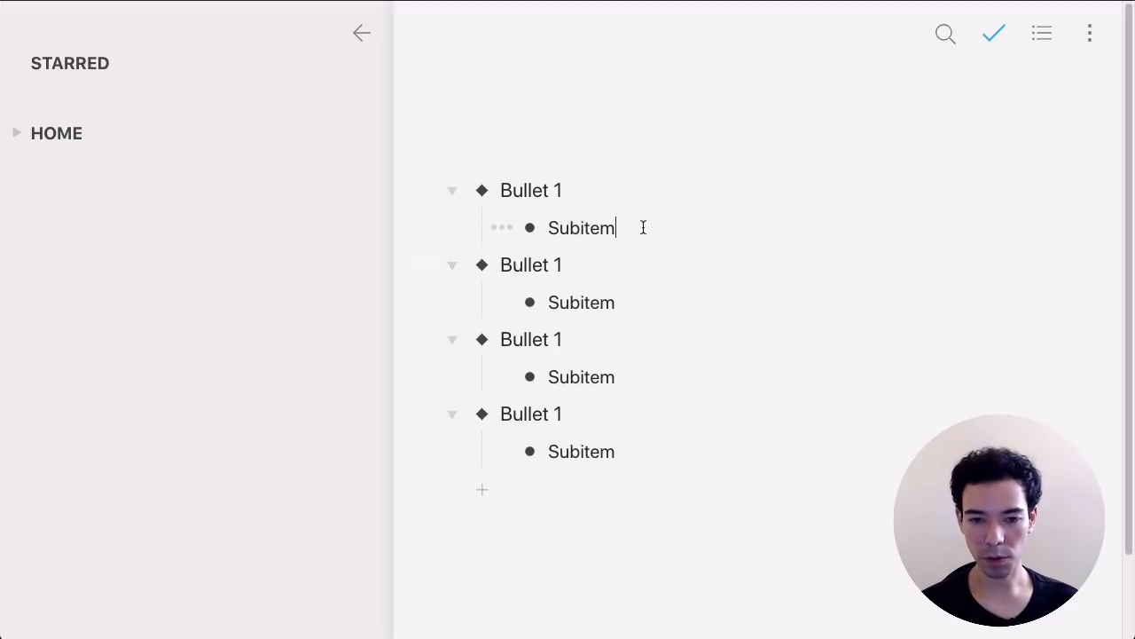
# Step: Add a bullet named "Subitem 2" below "Subitem" inside the first "Bullet 1"
pyautogui.press('Return')
pyautogui.write('Su')
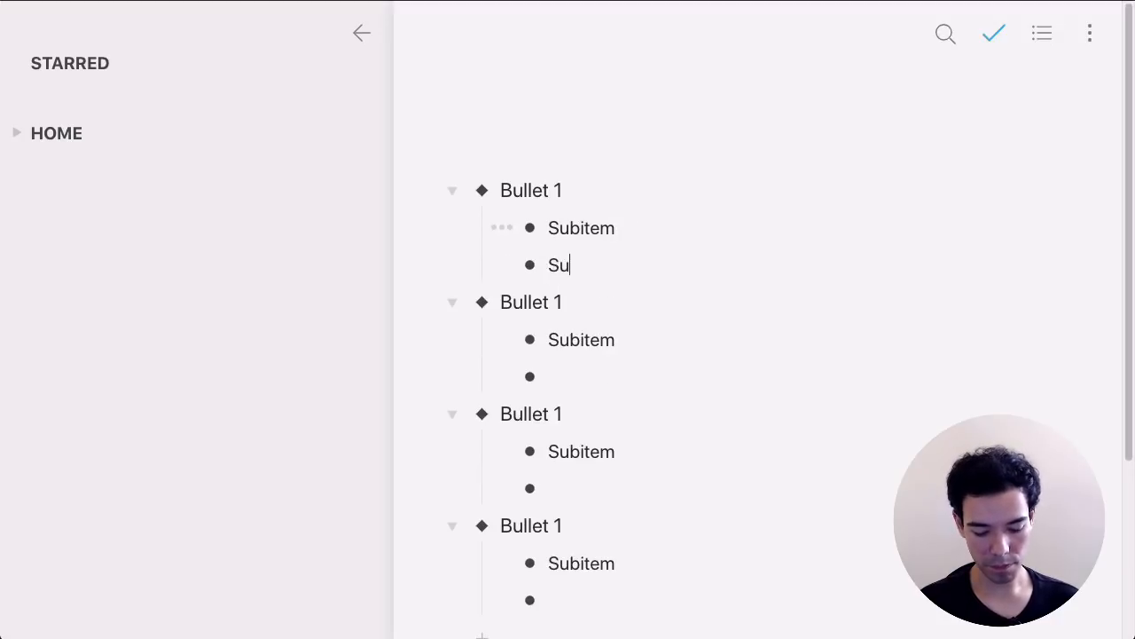
pyautogui.write('bitem 2')
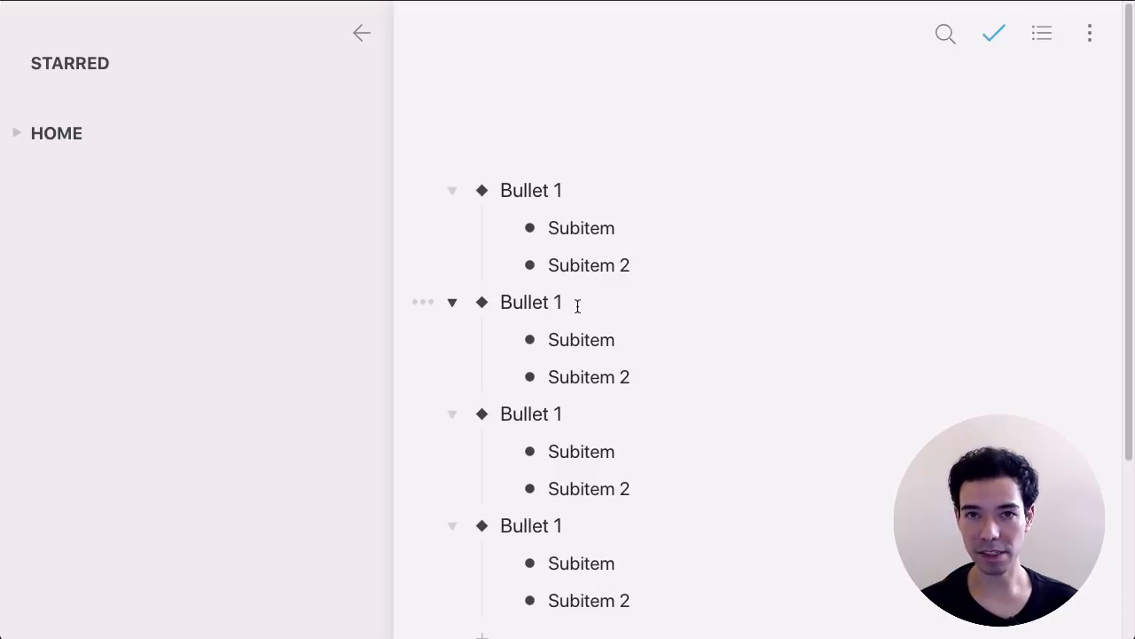
# Step: Delete the "Bullet 1" mirrors one by one, including the last remaining "Bullet 1", to empty the outline
pyautogui.moveTo(651, 375); pyautogui.dragTo(438, 306)
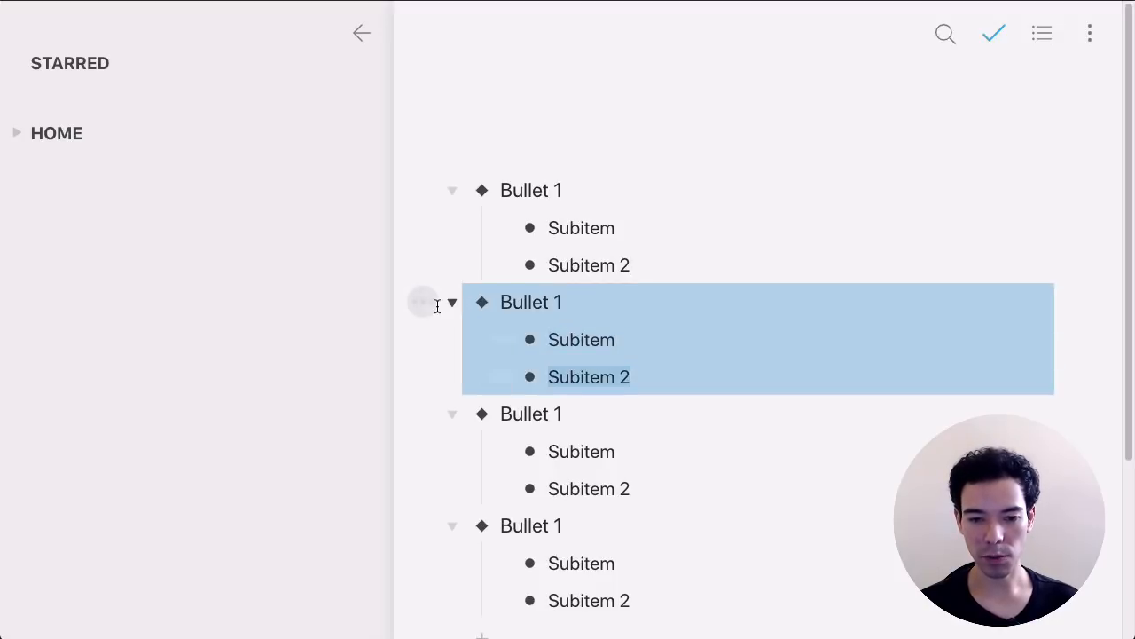
pyautogui.press('super+BackSpace')
pyautogui.moveTo(663, 485); pyautogui.dragTo(401, 411)
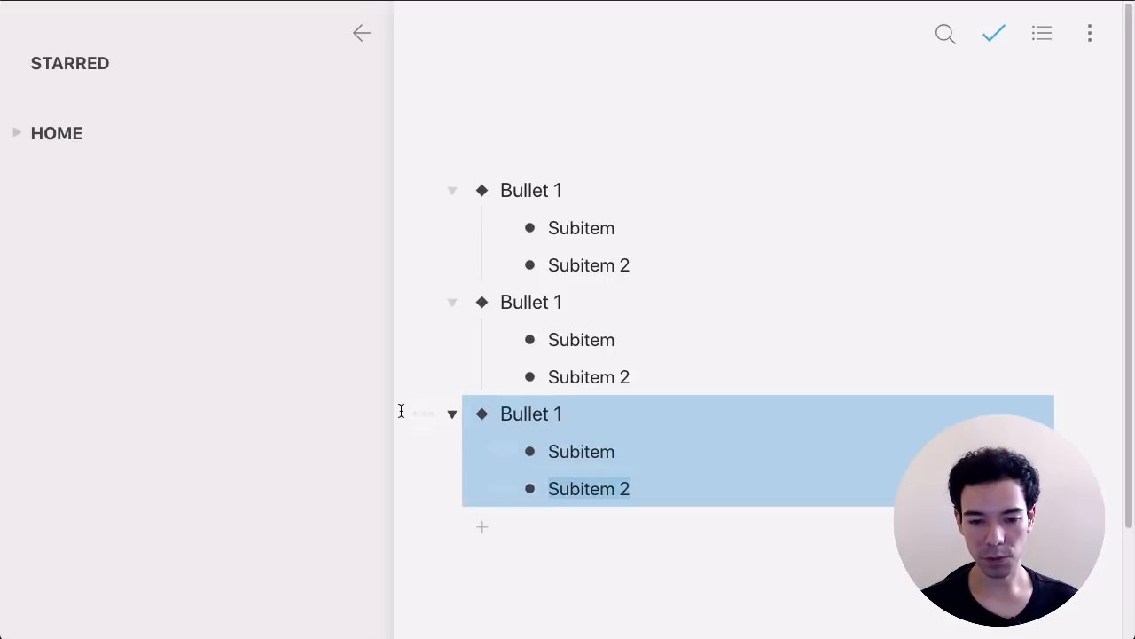
pyautogui.press('super+BackSpace')
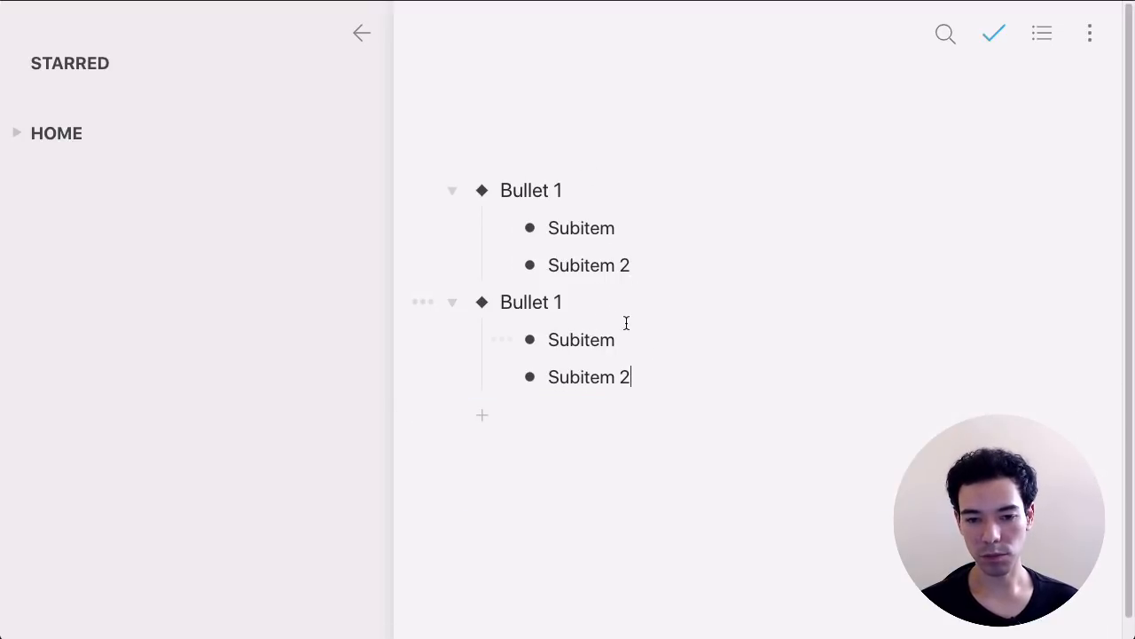
pyautogui.moveTo(669, 382); pyautogui.dragTo(453, 301)
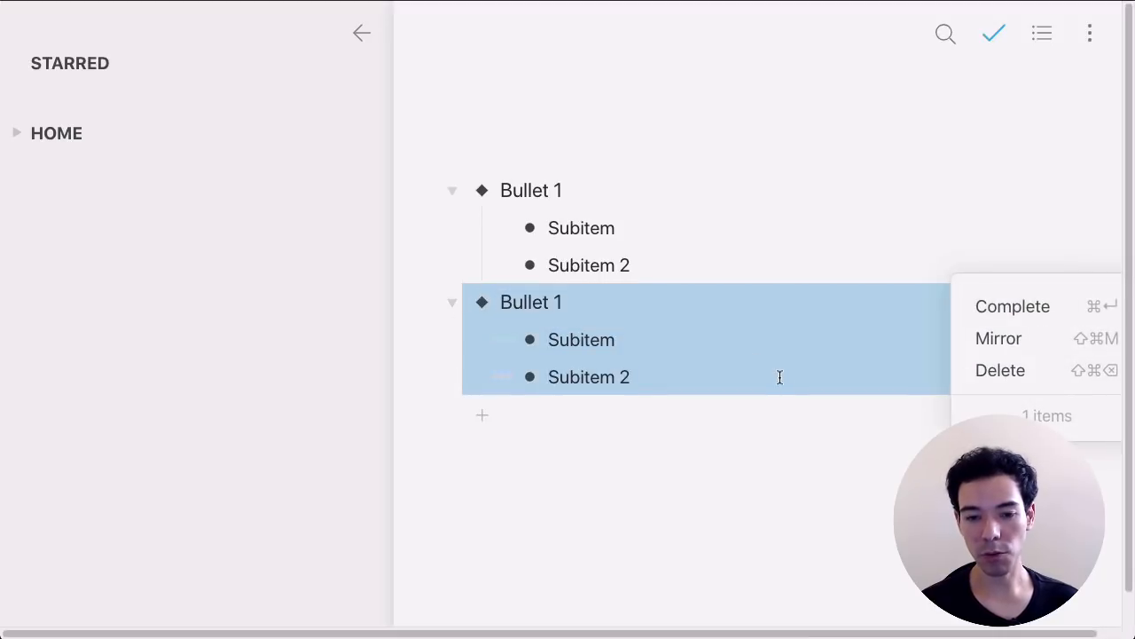
pyautogui.press('BackSpace')
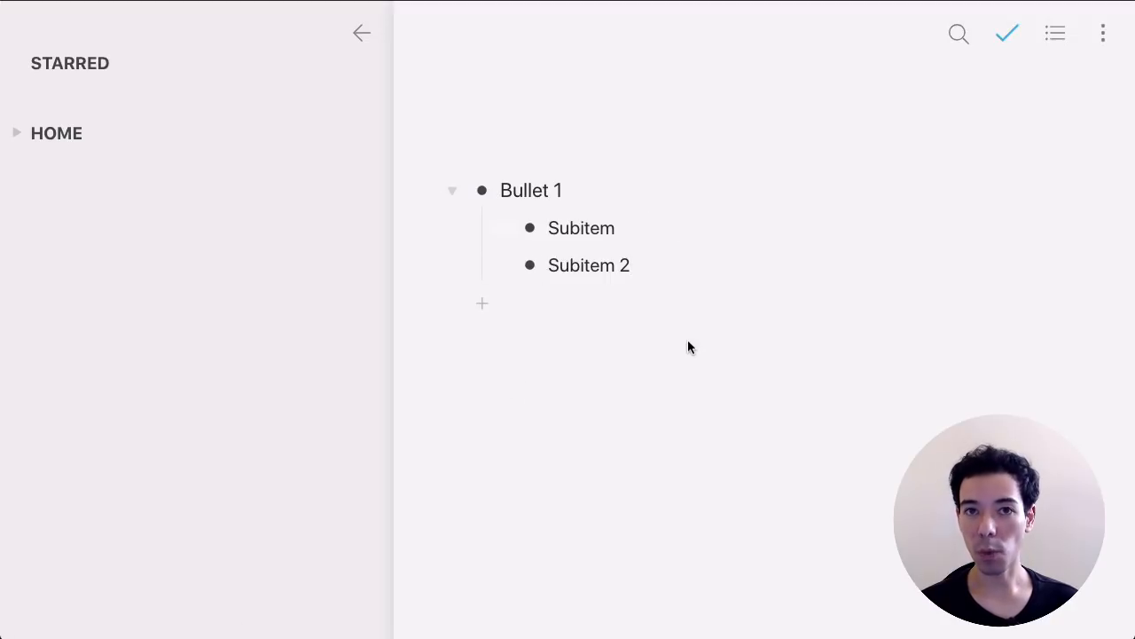
pyautogui.moveTo(640, 270); pyautogui.dragTo(460, 194)
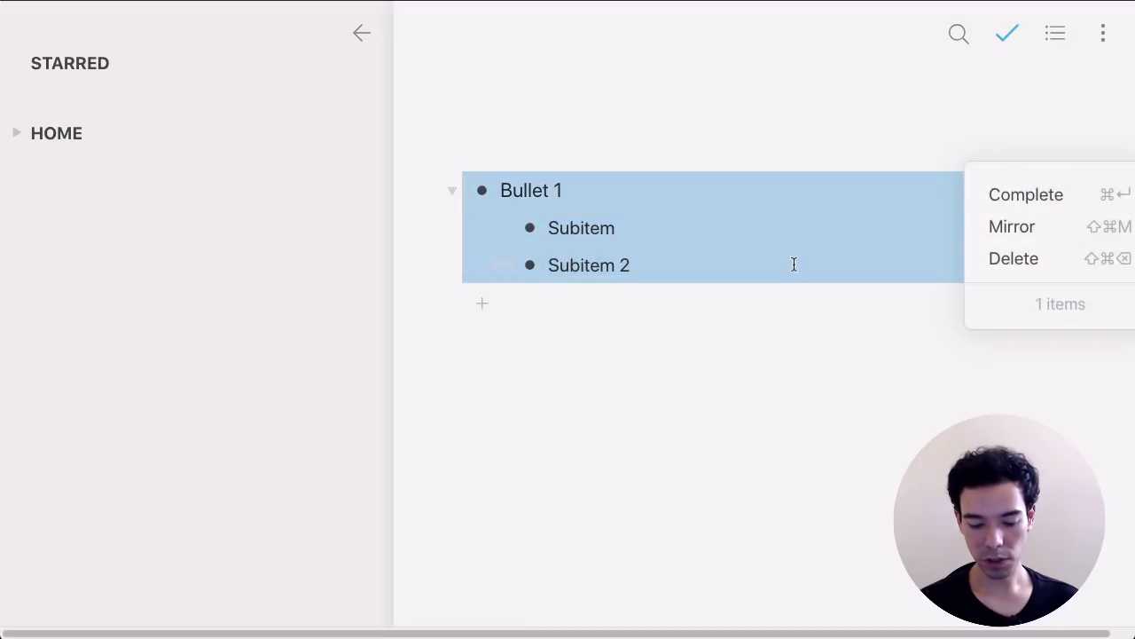
pyautogui.press('BackSpace')
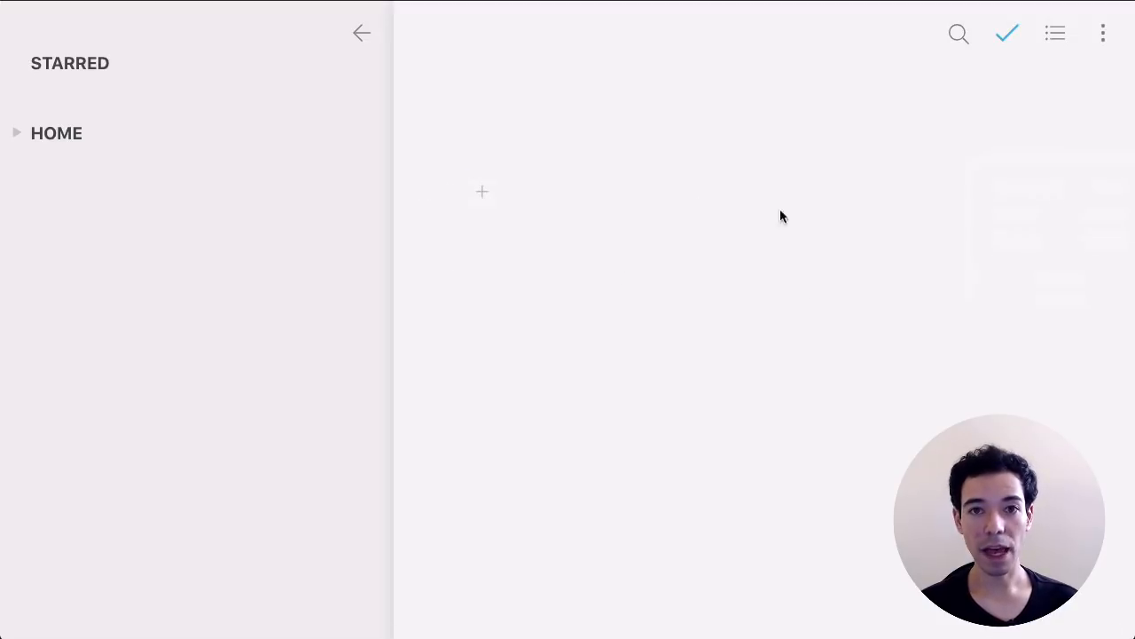
# Step: Add a bullet named "Shared" with the nested item "You need to be the owner of the shared bullet"
pyautogui.click(477, 191)
pyautogui.write('Shared')
pyautogui.press('Return')
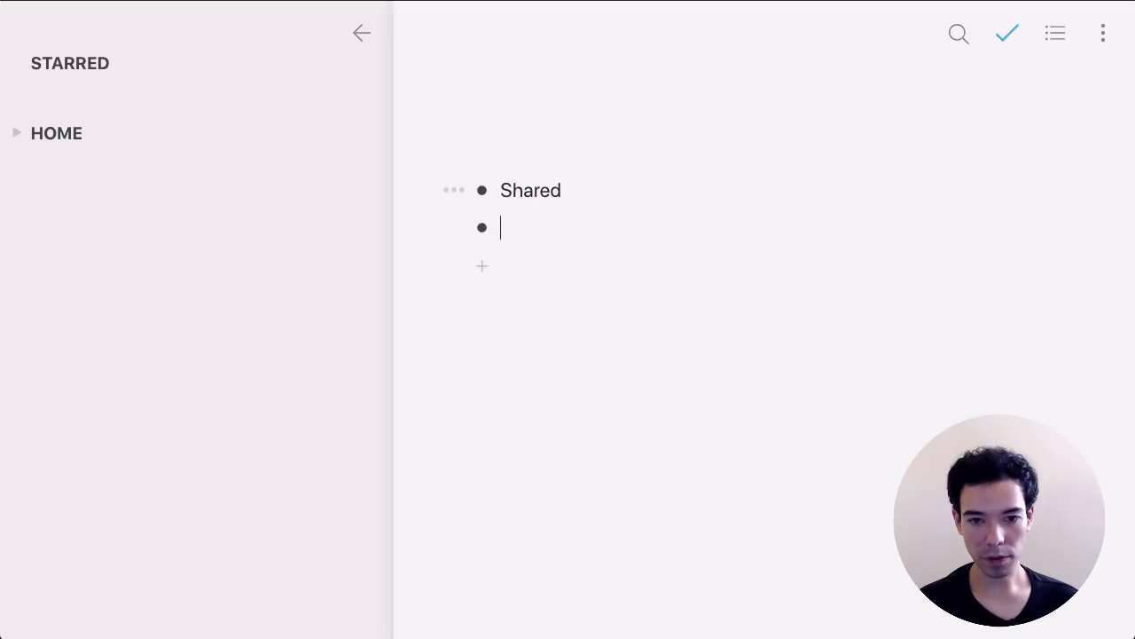
pyautogui.press('Tab')
pyautogui.write('You ne')
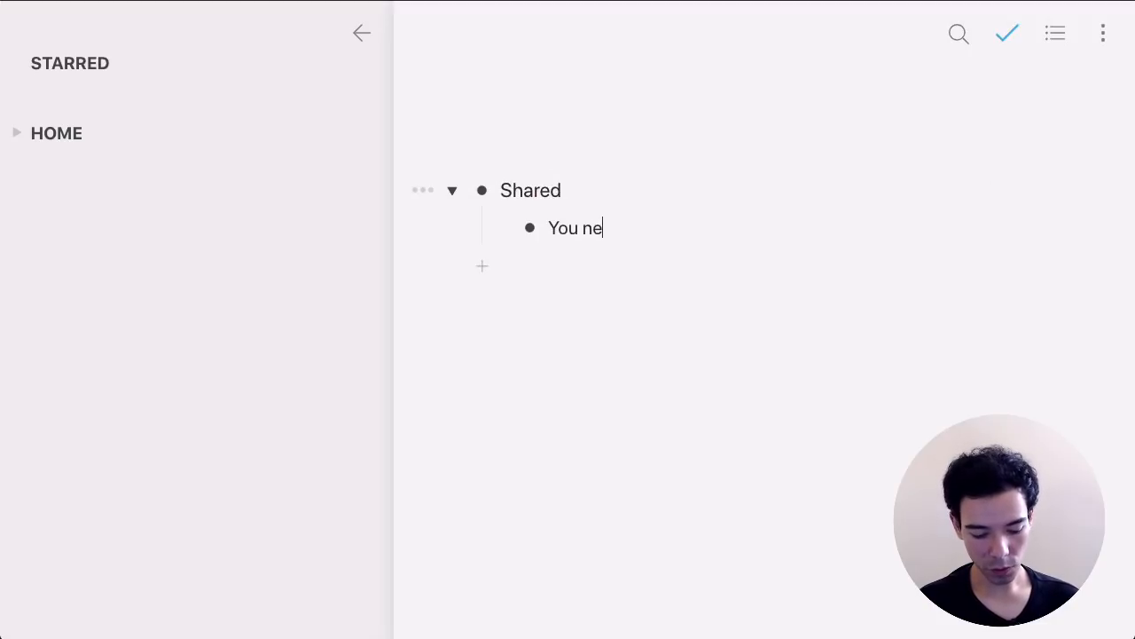
pyautogui.write('ed t be the ow')
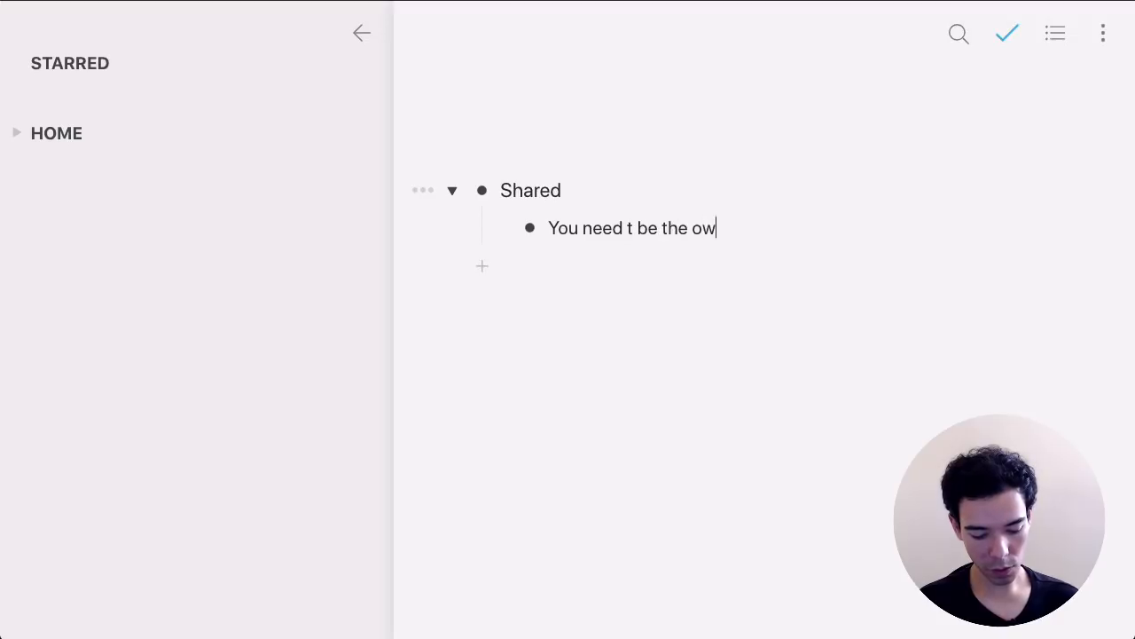
pyautogui.write('ner of the shar')
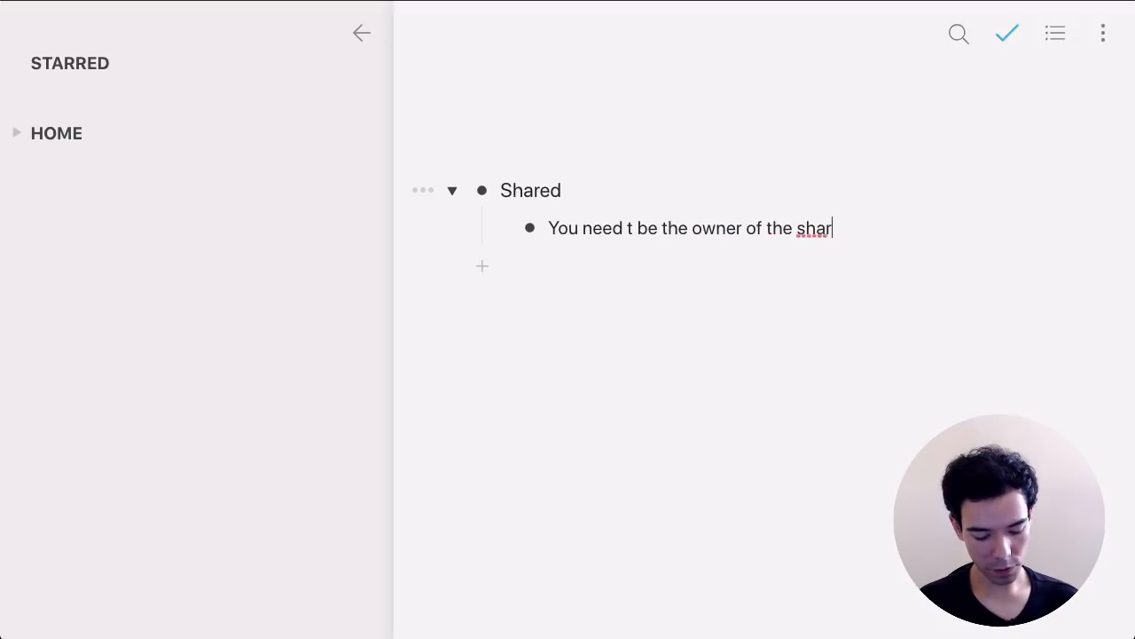
pyautogui.write('ed bullet')
pyautogui.press('Return')
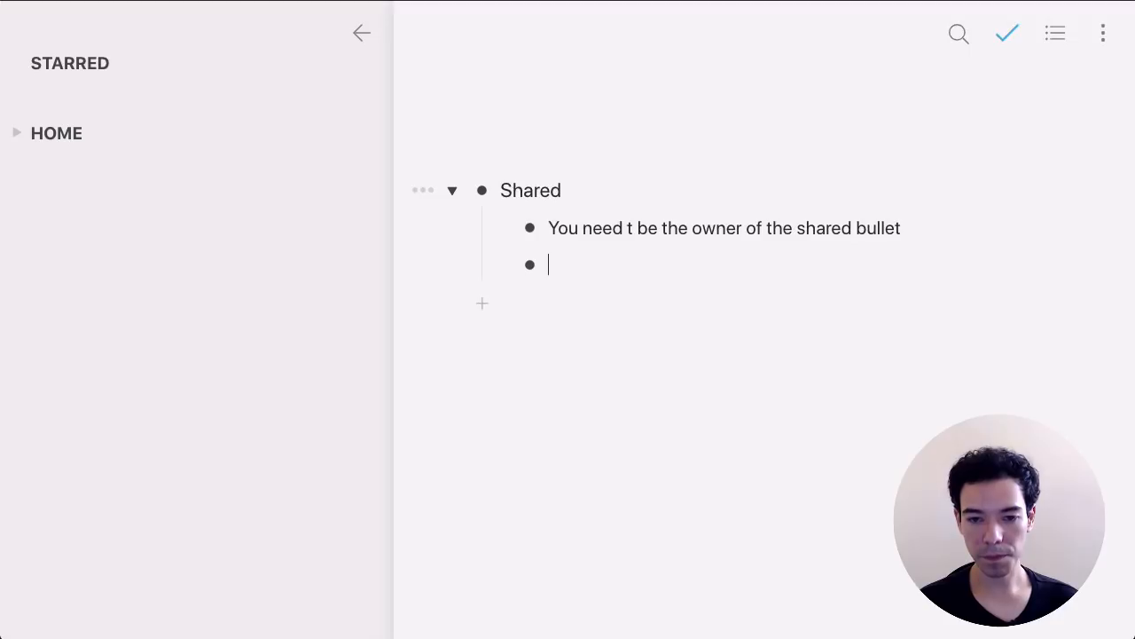
pyautogui.click(631, 228)
pyautogui.write('o')
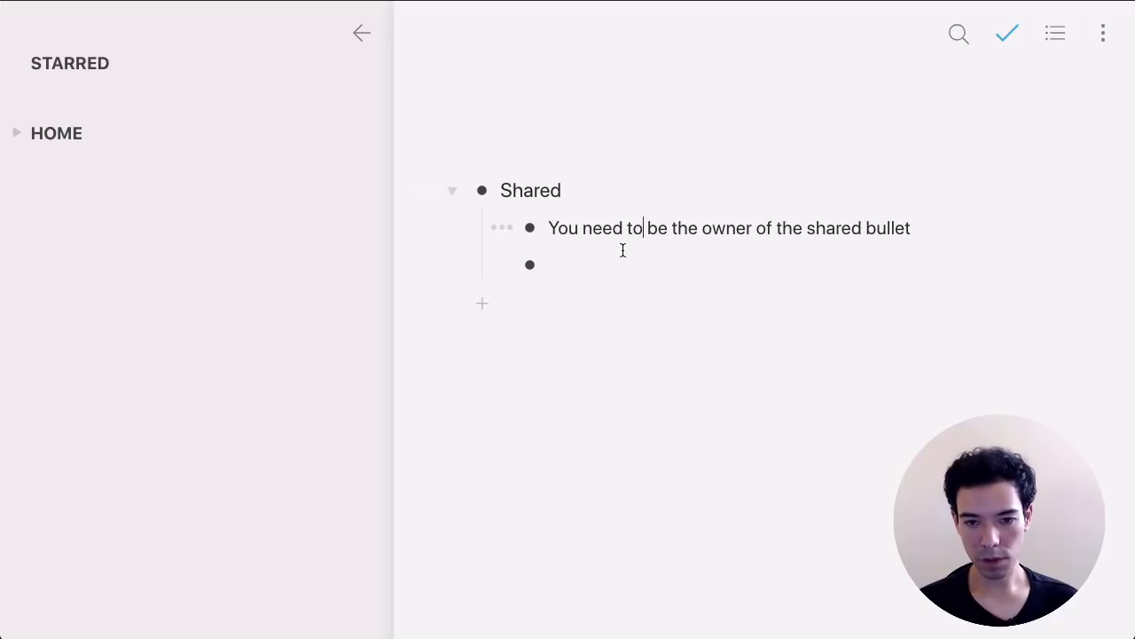
# Step: Fill the second item under "Shared" with "you can only mirror from a shared bullet NOT into one"
pyautogui.click(624, 264)
pyautogui.write('you can ')
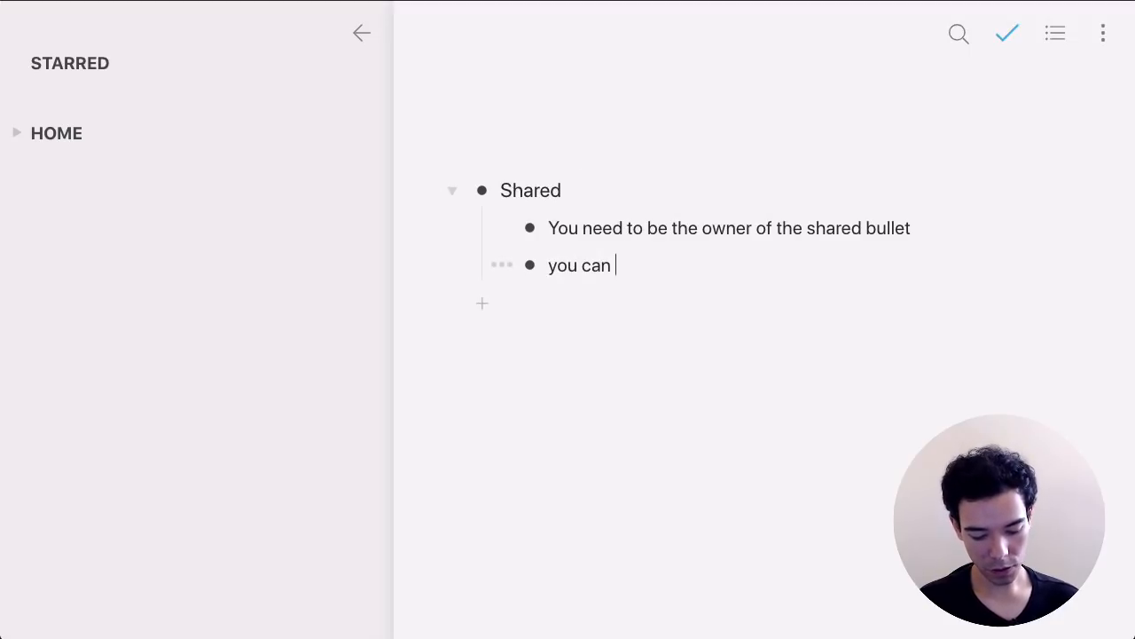
pyautogui.write('only mirror')
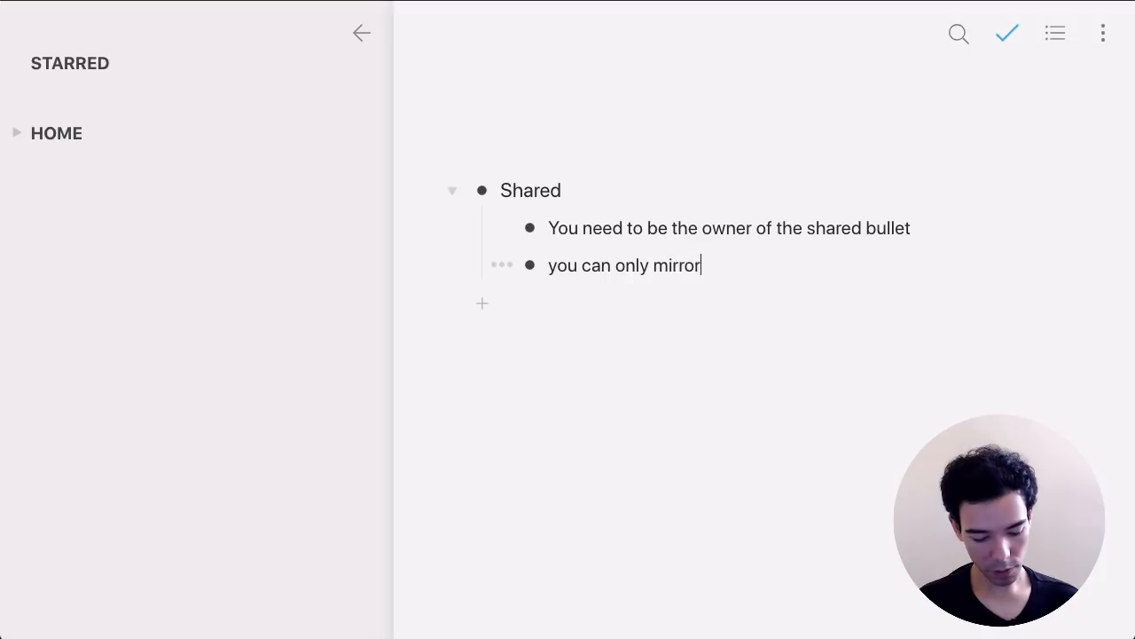
pyautogui.write(' from a shared bu')
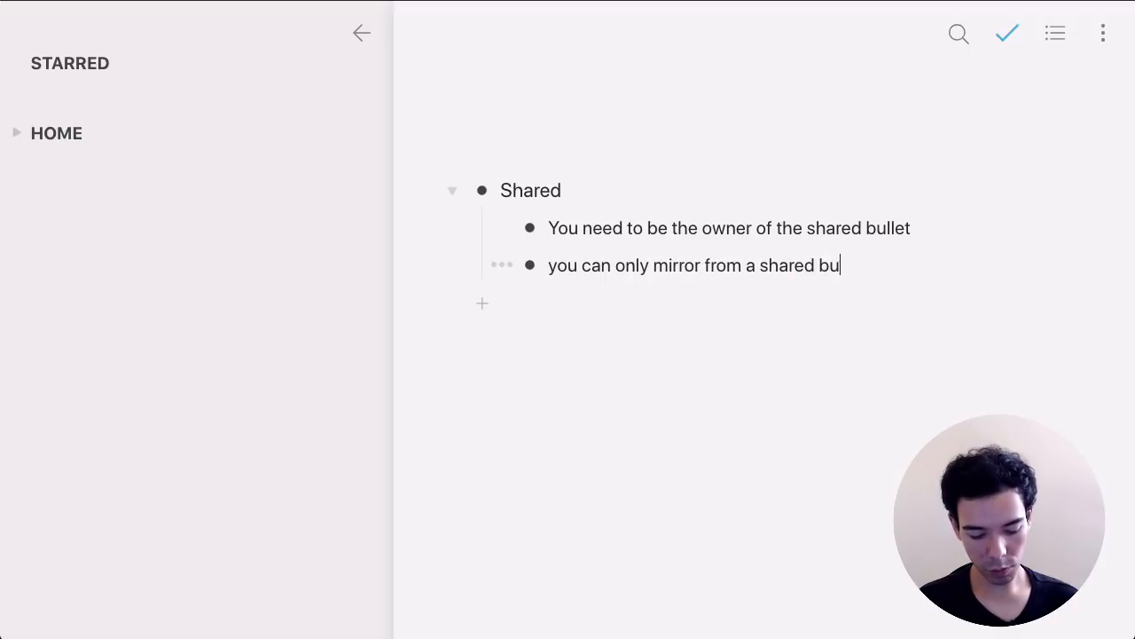
pyautogui.write('llet NOT into one')
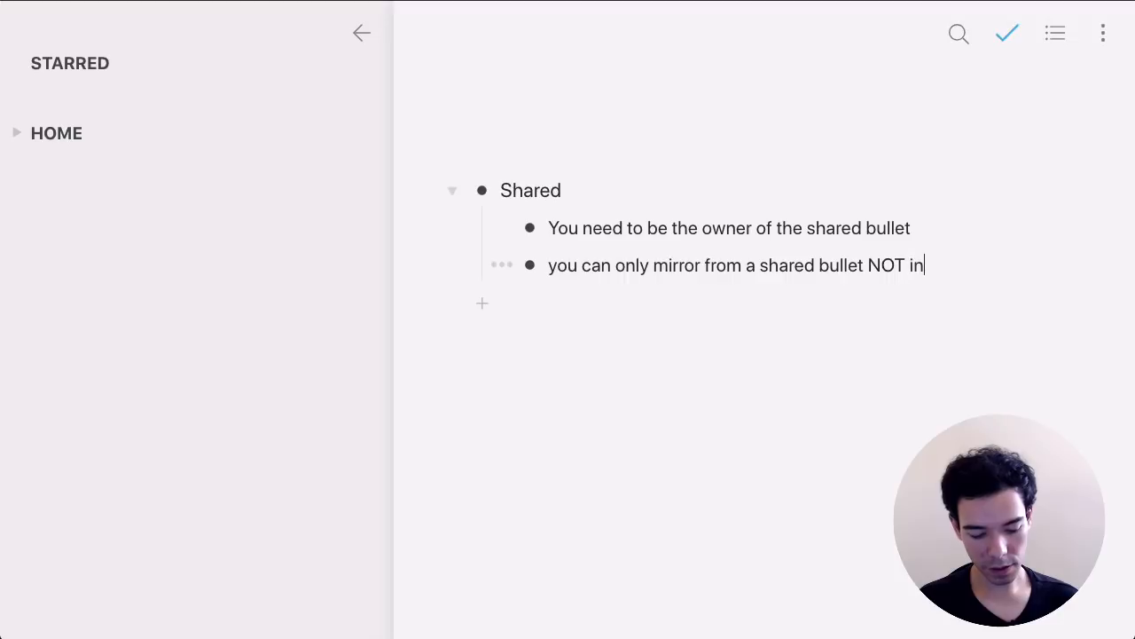